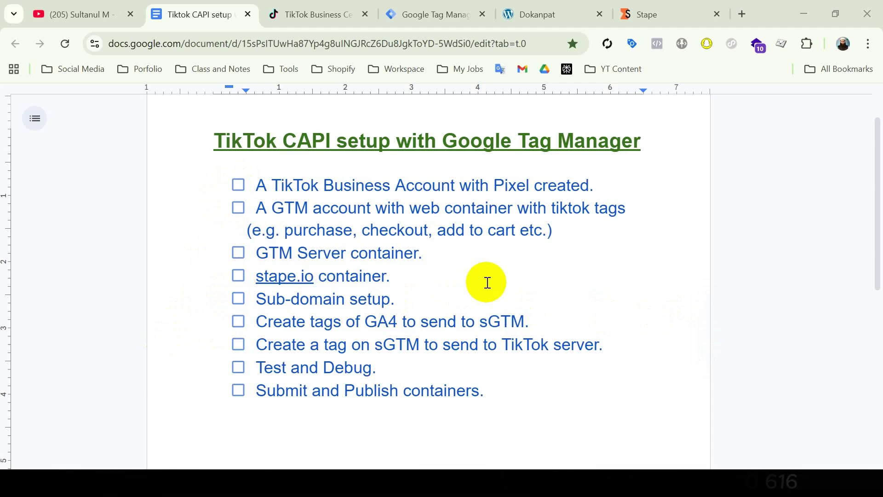
Check off the TikTok Business Account and GTM web container items in the setup checklist.
left_click(238, 185)
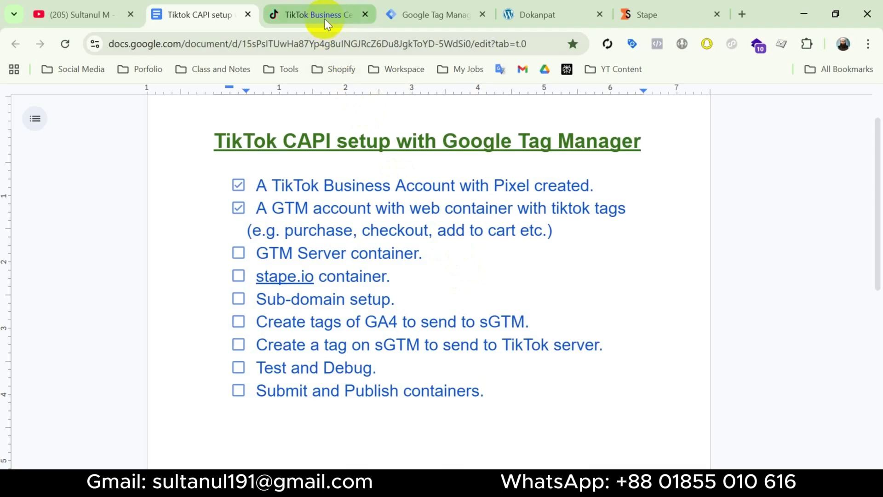
Open the Dokanpat - 2 pixel dataset in Events Manager, starting from TikTok Business Center.
left_click(325, 18)
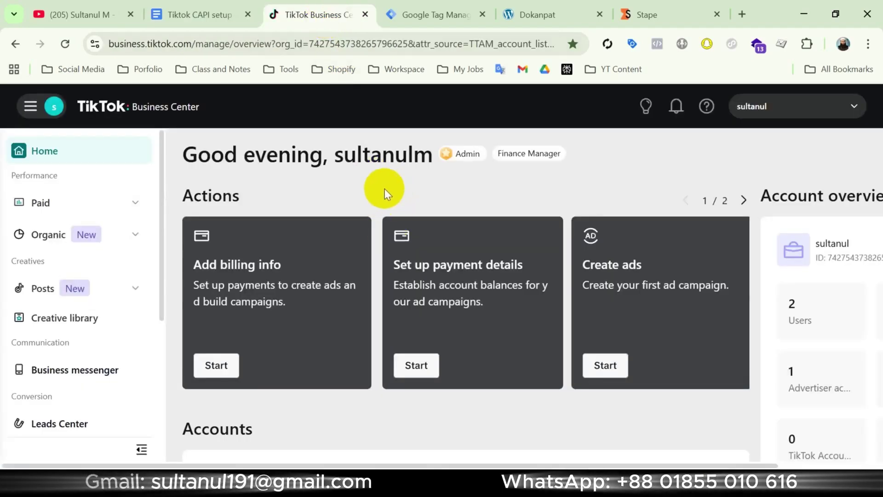
left_click(41, 110)
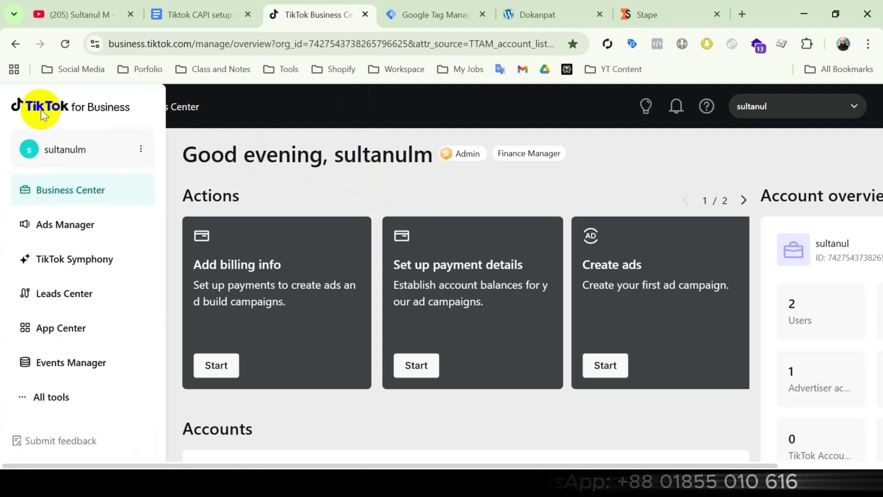
left_click(72, 358)
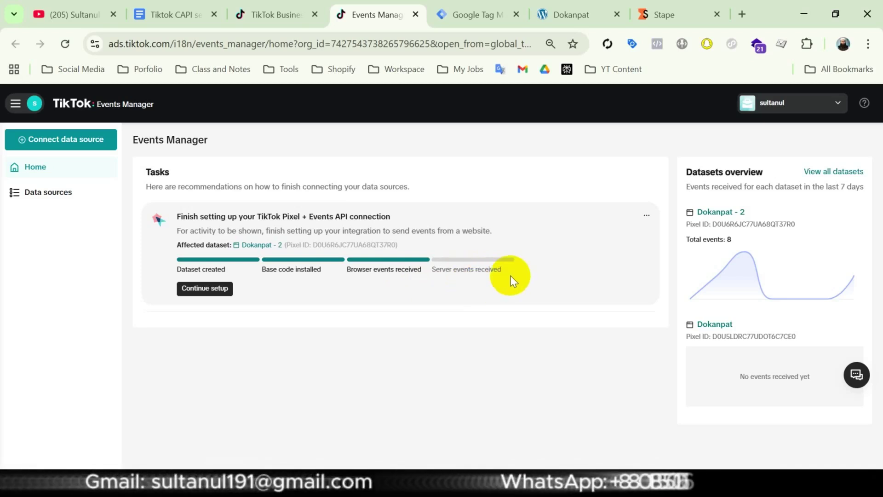
left_click(721, 212)
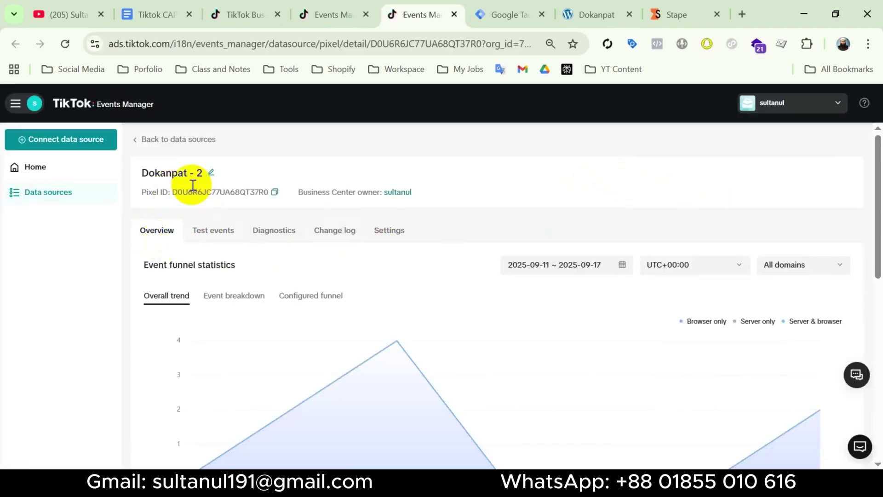
Review the TikTok tags in the Dokanpat - Web container in Google Tag Manager, then view the store's website and return to the checklist.
left_click(505, 17)
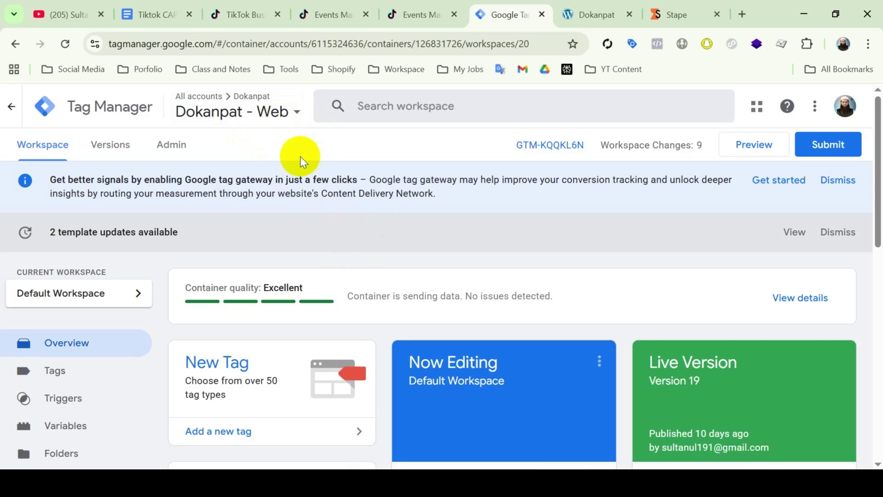
left_click(74, 374)
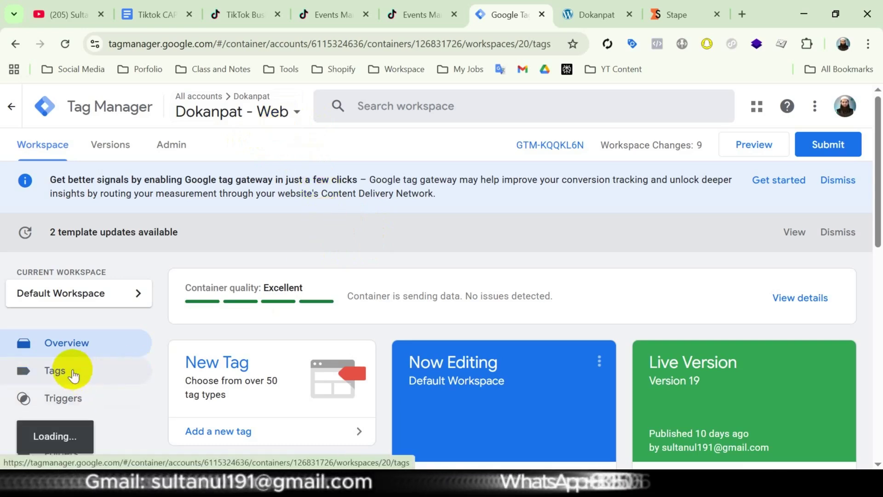
left_click(71, 371)
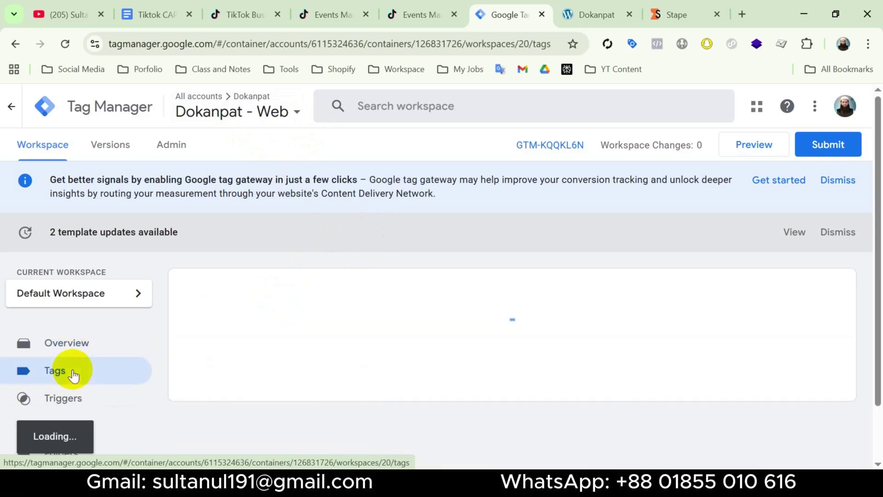
scroll(209, 379, "down", 5)
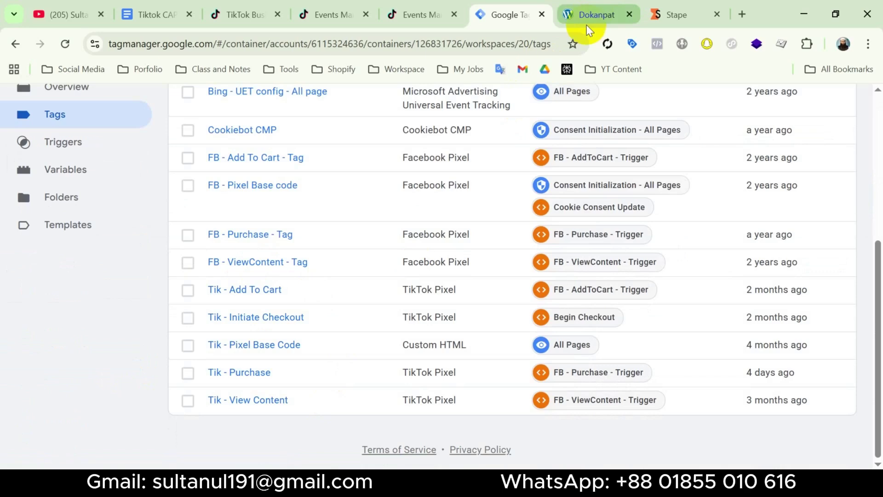
left_click(594, 15)
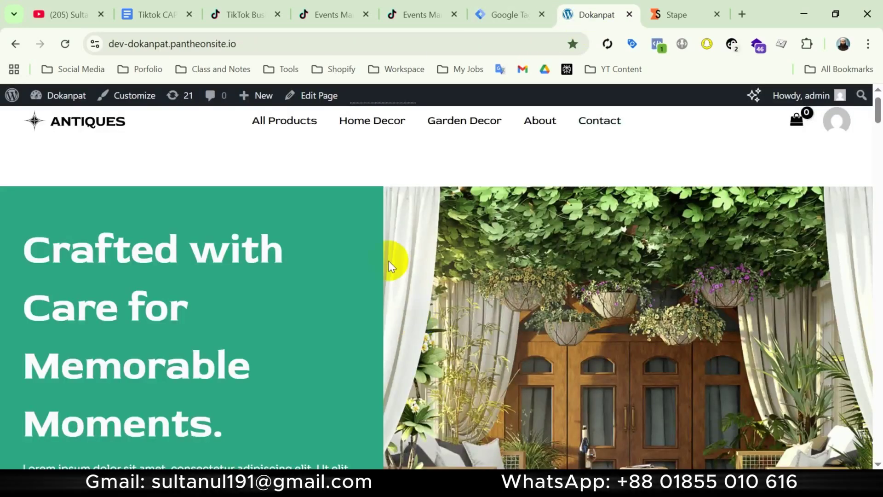
left_click(170, 14)
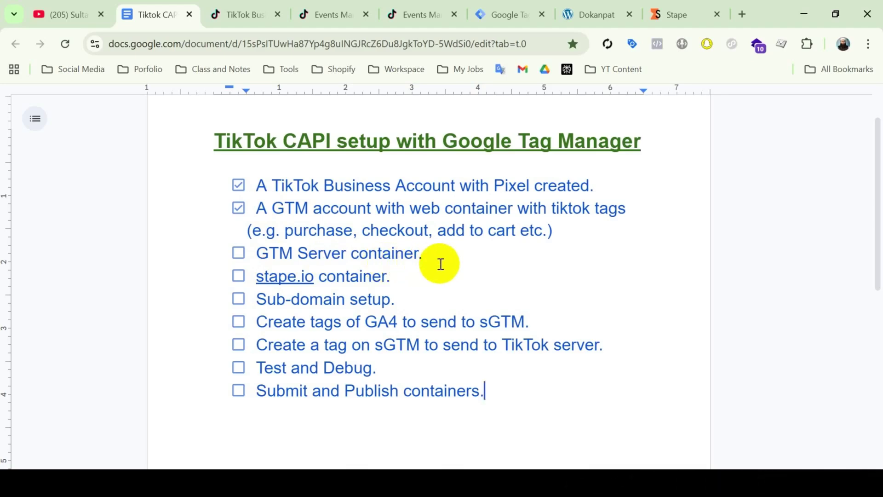
Create a container named "Dokanpat - Server1" with the Server target platform in the Dokanpat Google Tag Manager account, and dismiss its installation dialog.
left_click(509, 17)
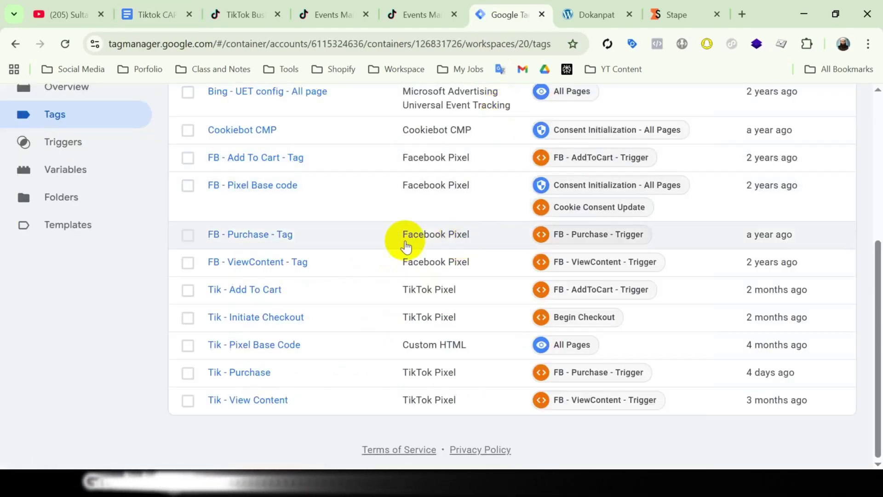
scroll(345, 225, "up", 5)
left_click(169, 152)
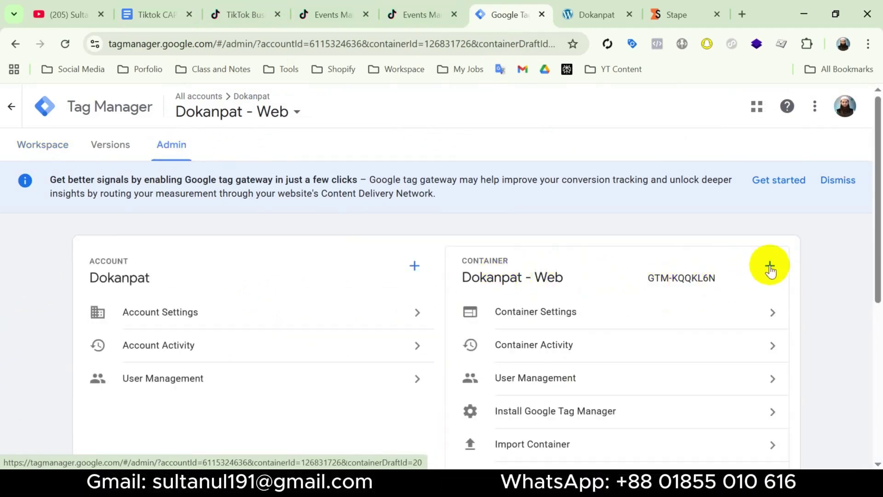
left_click(770, 267)
left_click(275, 231)
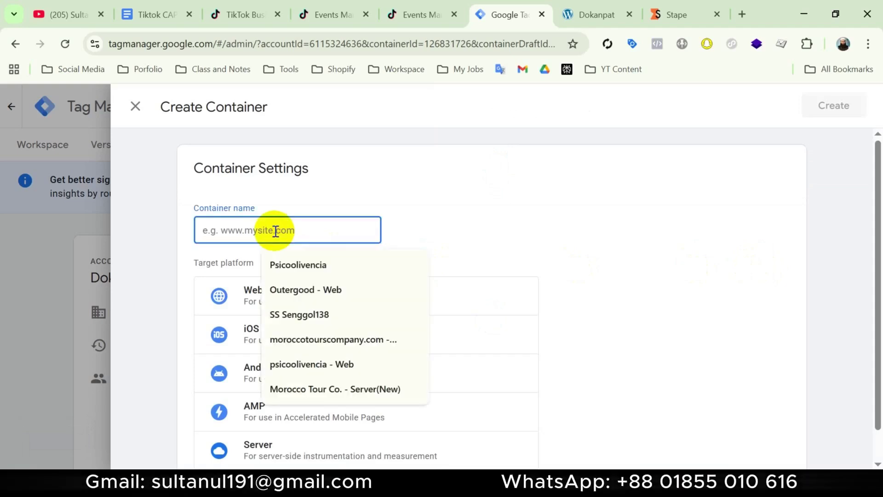
type("Dokanpat - Server")
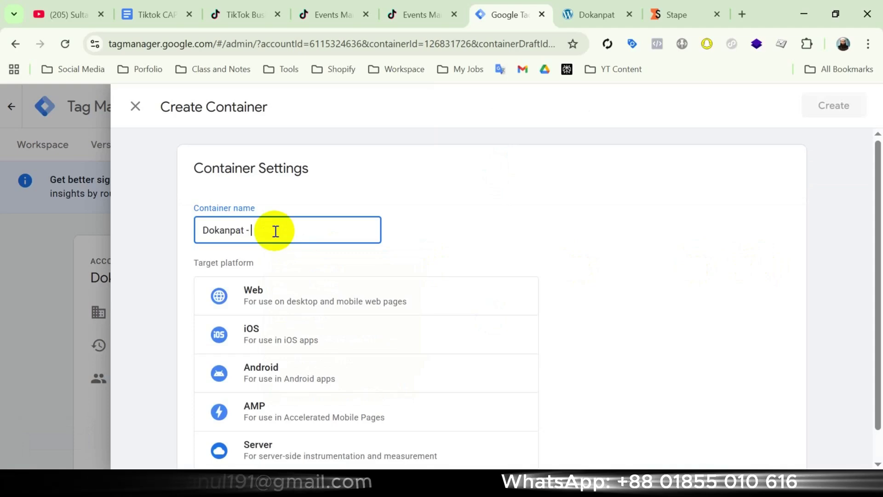
scroll(368, 311, "down", 1)
scroll(368, 311, "down", 1)
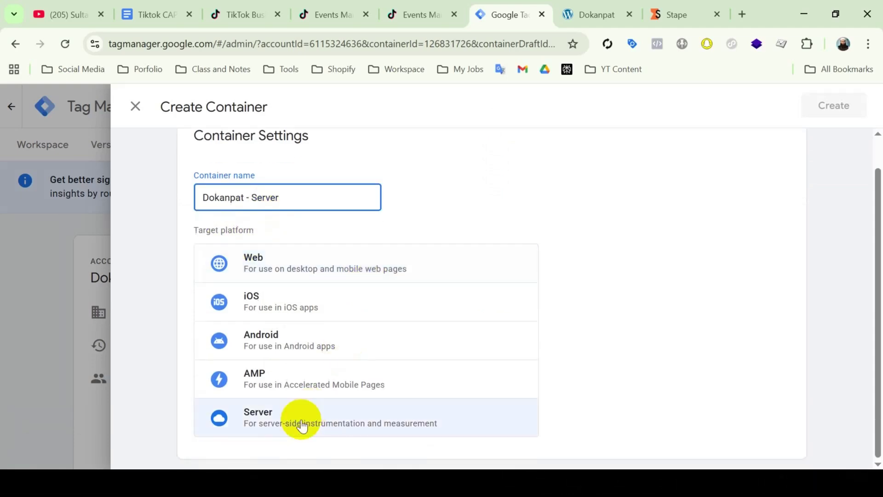
type("1")
left_click(842, 105)
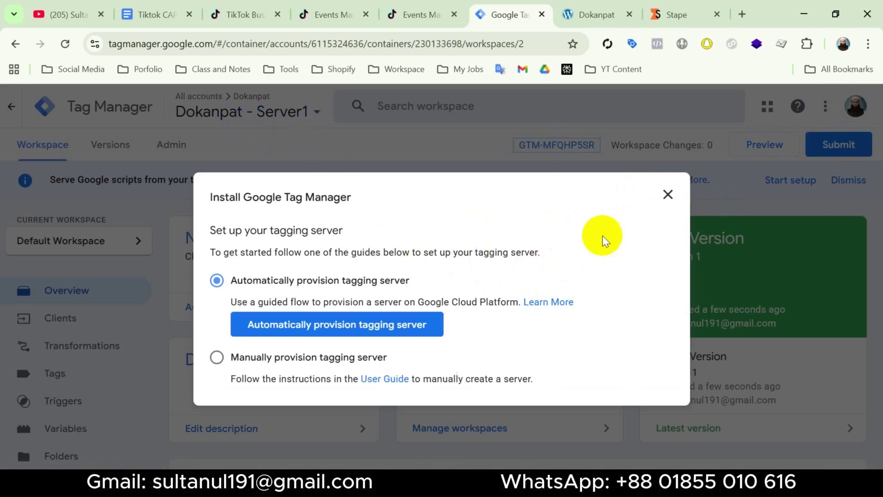
left_click(668, 195)
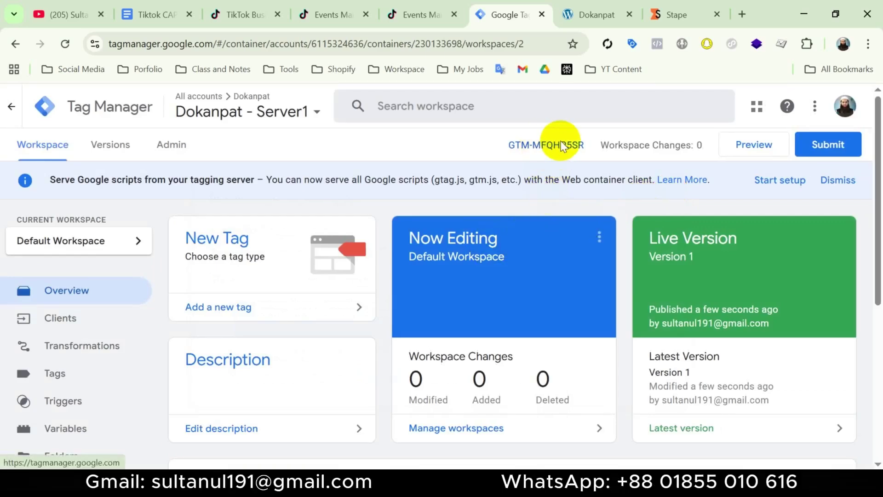
View the new server container's installation options, close them, and check off GTM Server container in the checklist document.
left_click(558, 144)
left_click(668, 194)
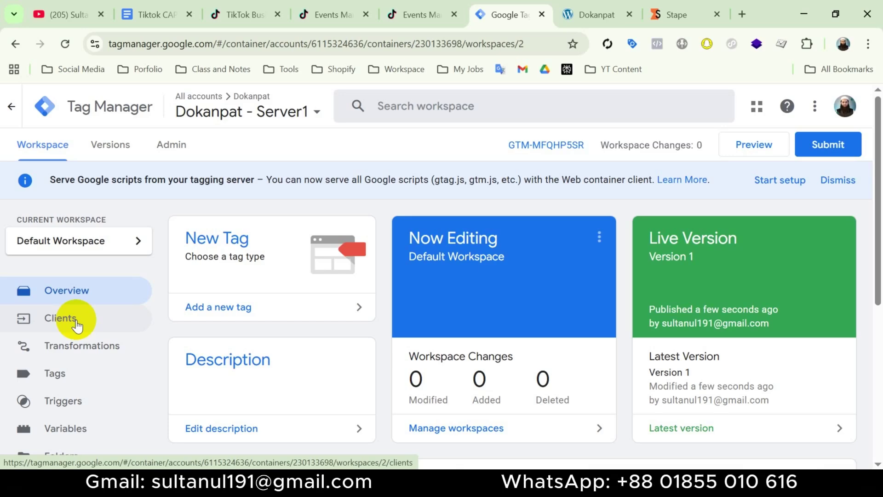
left_click(153, 14)
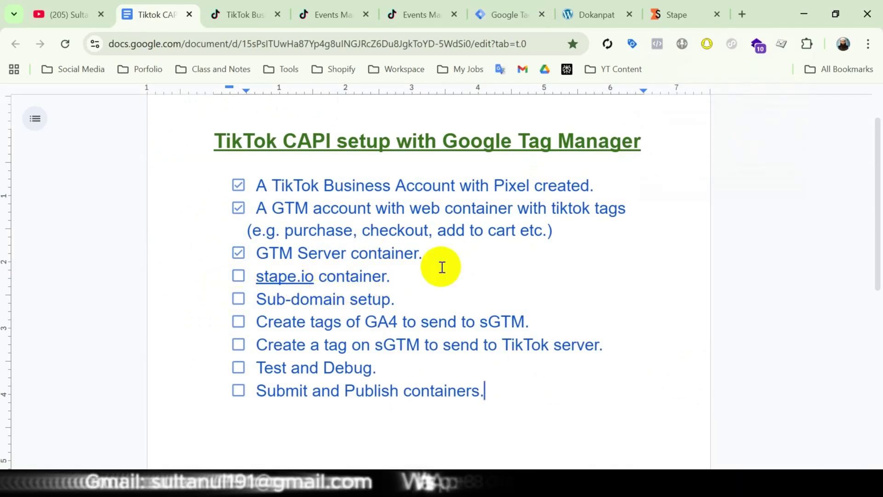
Switch to Stape and start a new sGTM container named "Dokanpat".
left_click(673, 15)
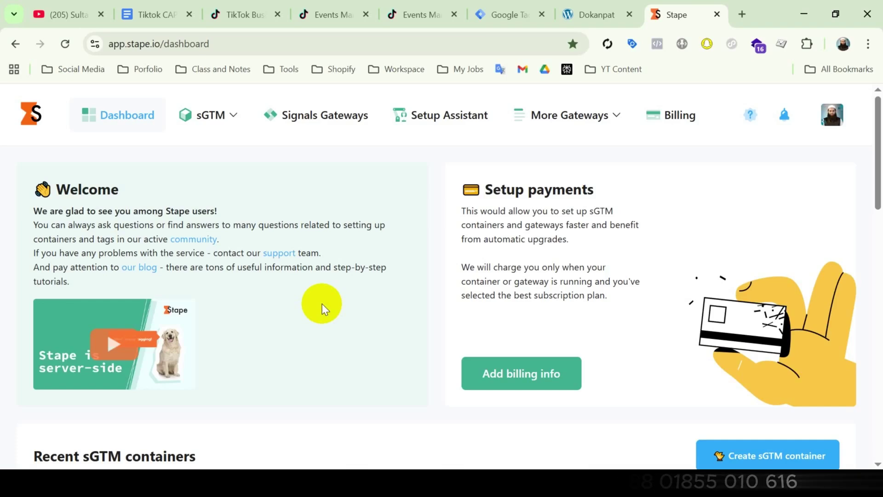
scroll(363, 288, "down", 5)
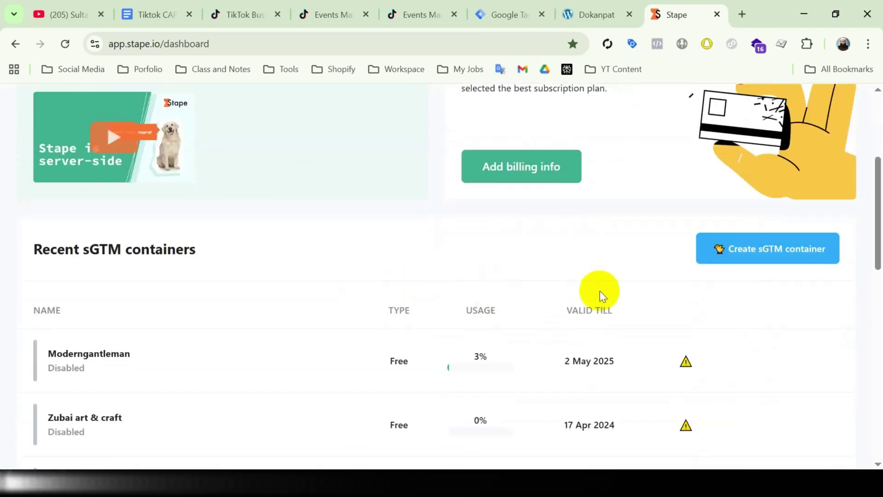
scroll(641, 227, "up", 5)
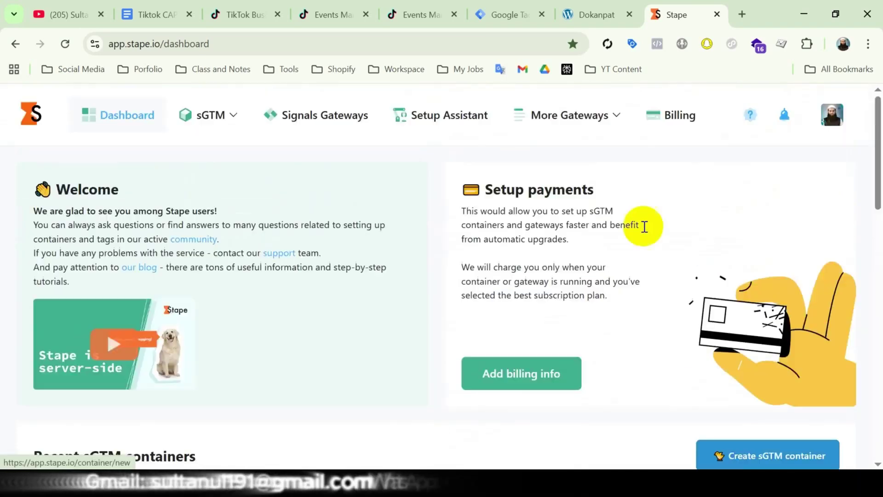
left_click(209, 116)
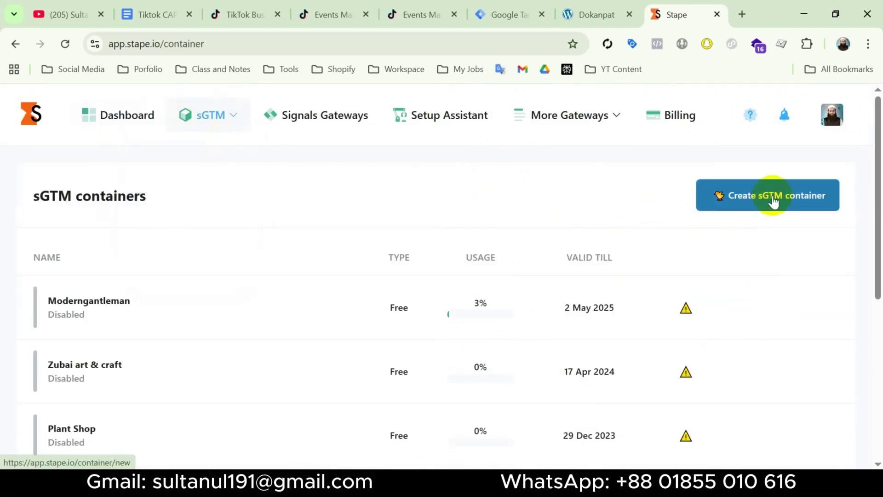
left_click(774, 199)
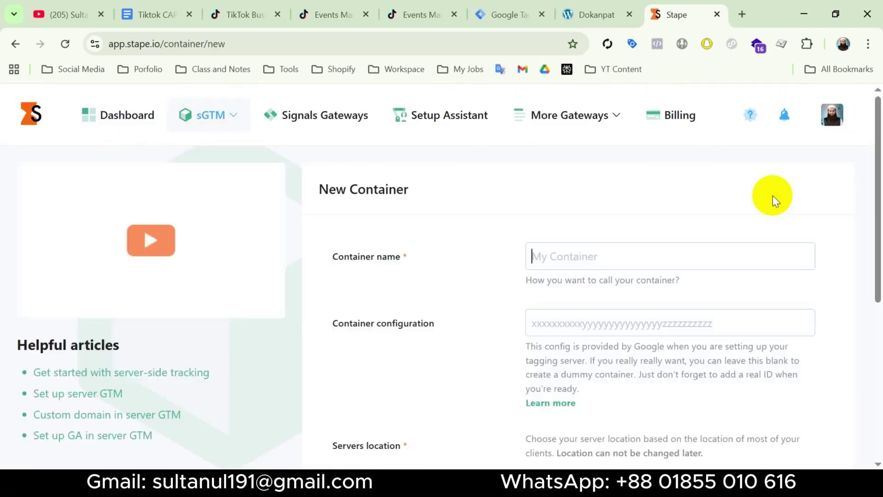
left_click(621, 257)
type("Dokan")
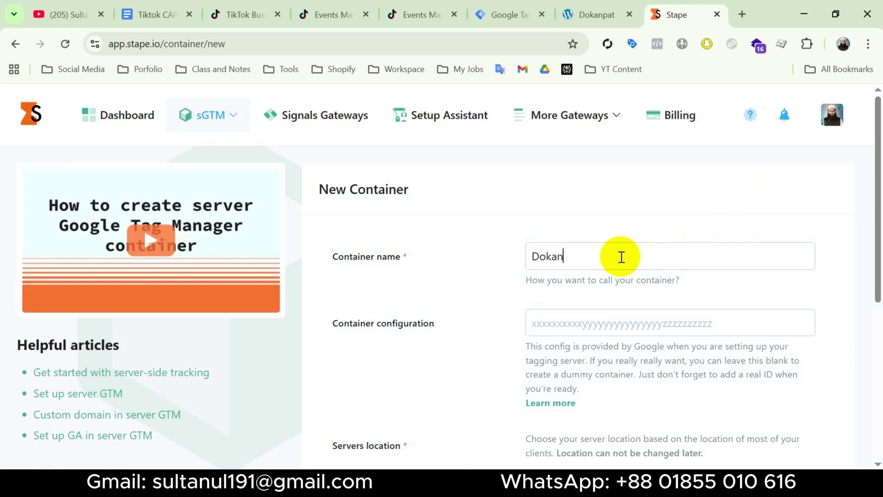
type("pat")
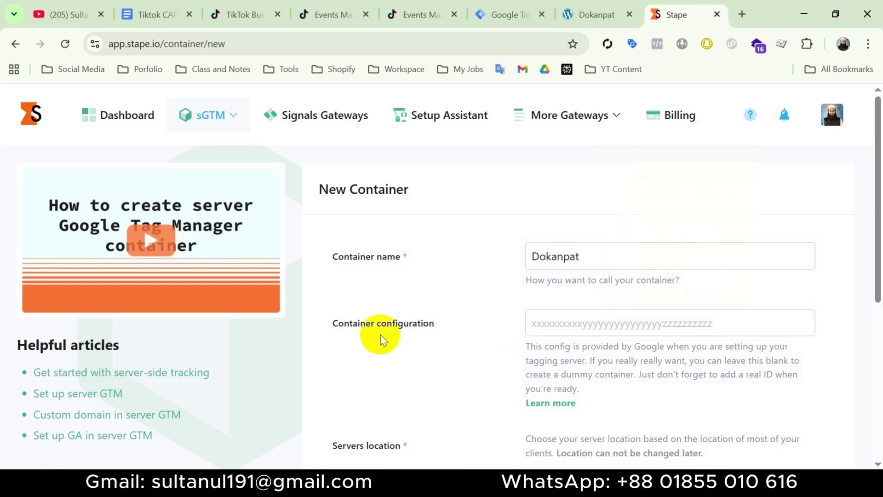
Copy the container config for manual provisioning from Dokanpat - Server1 in Tag Manager and paste it as the new Stape container's configuration.
left_click(570, 323)
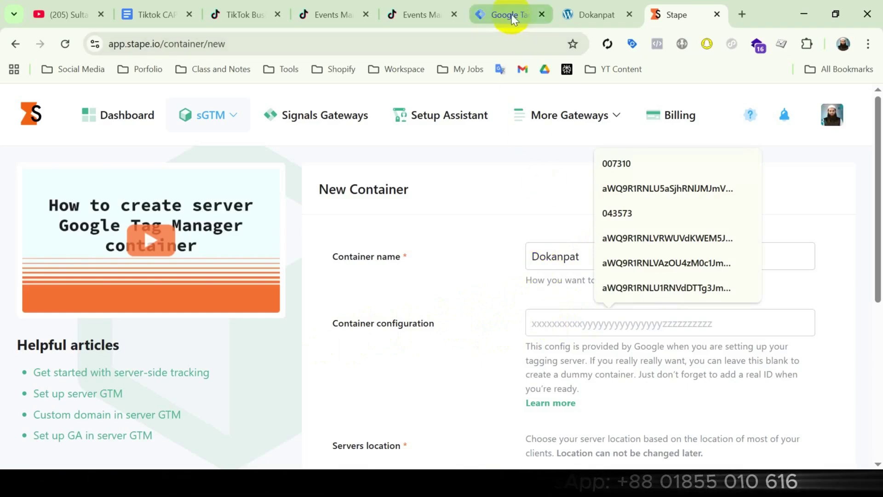
left_click(487, 154)
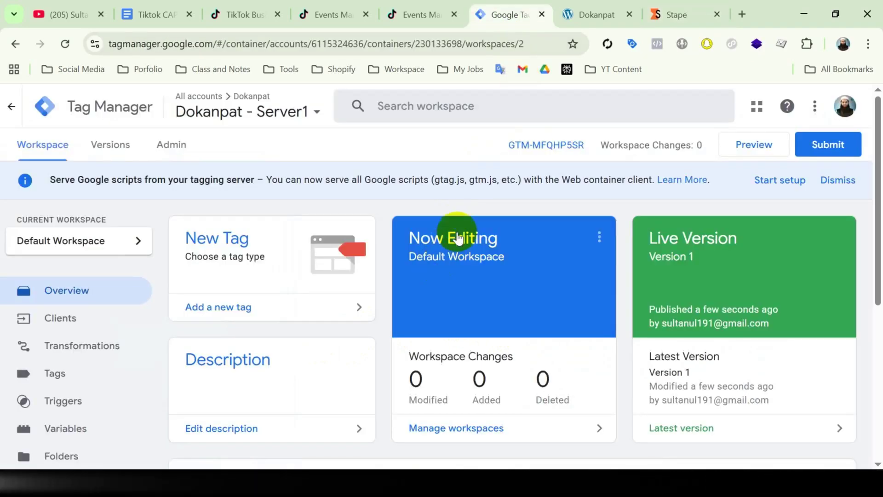
left_click(552, 147)
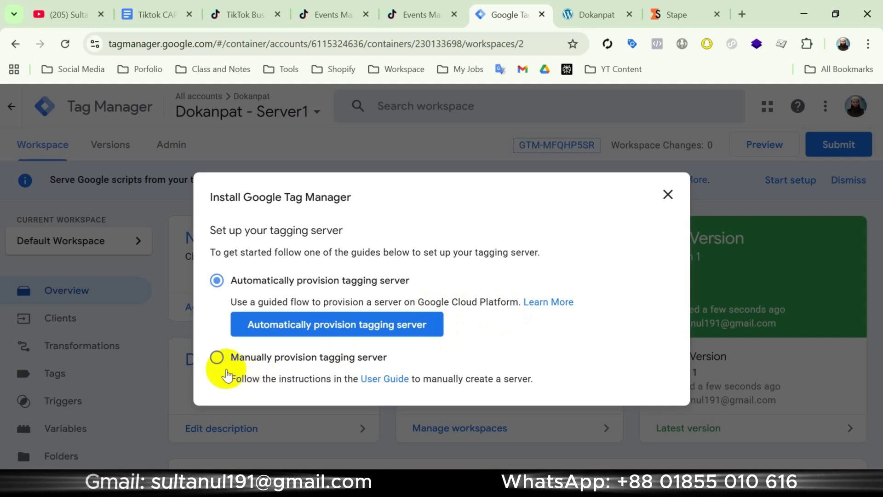
left_click(221, 362)
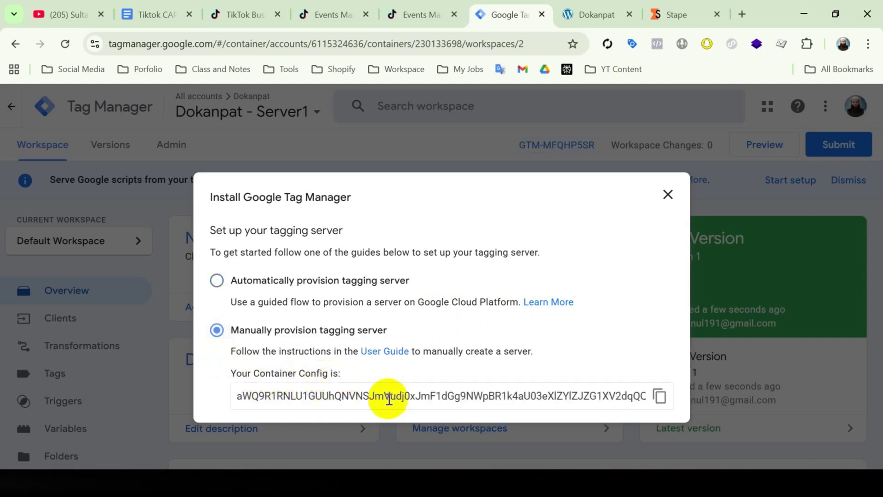
left_click(661, 396)
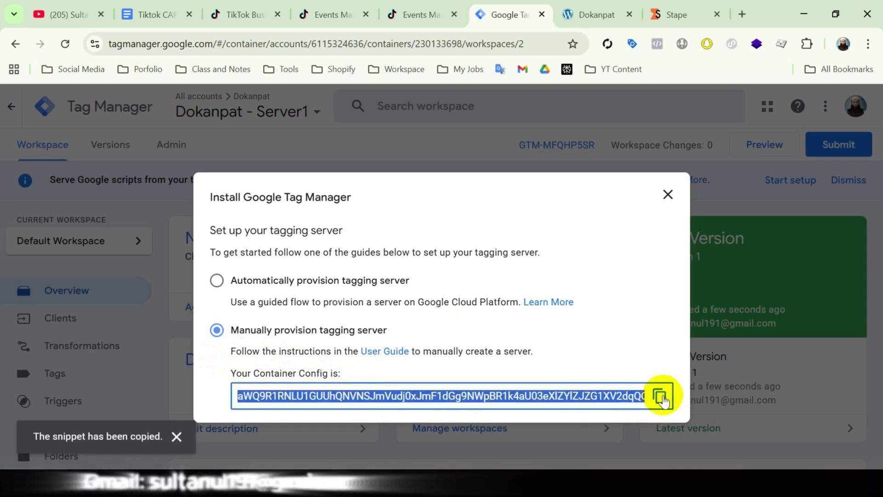
left_click(681, 15)
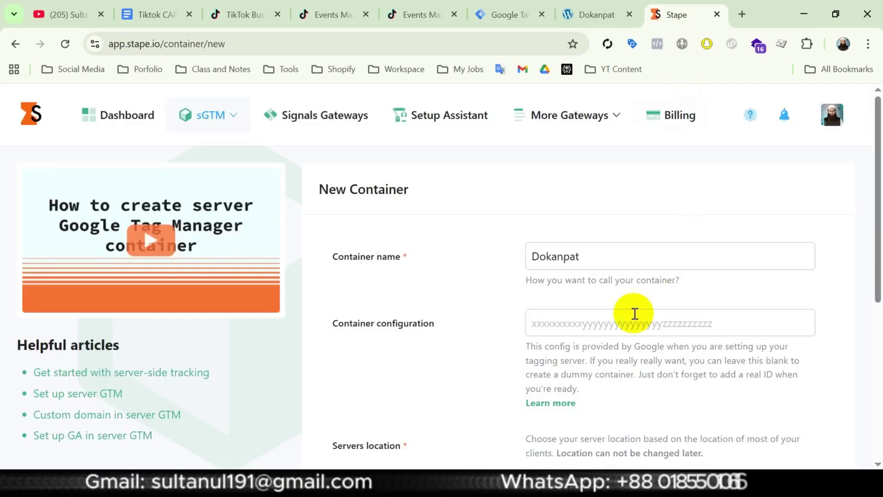
left_click(590, 322)
scroll(625, 338, "down", 3)
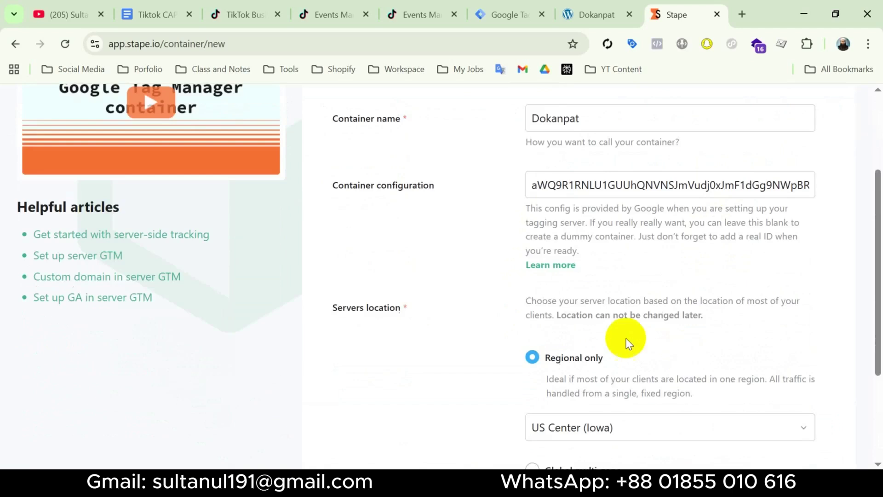
scroll(691, 315, "down", 3)
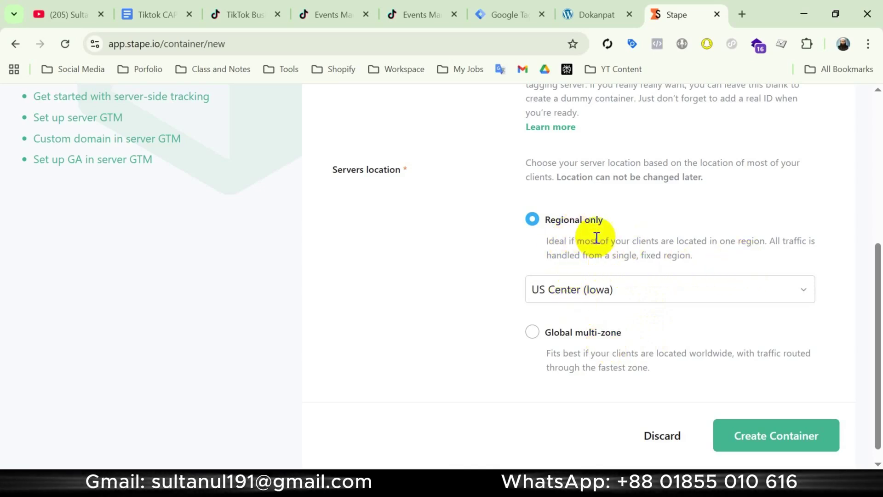
Set the container's regional server location to AP East (Singapore) and create the container.
left_click(798, 290)
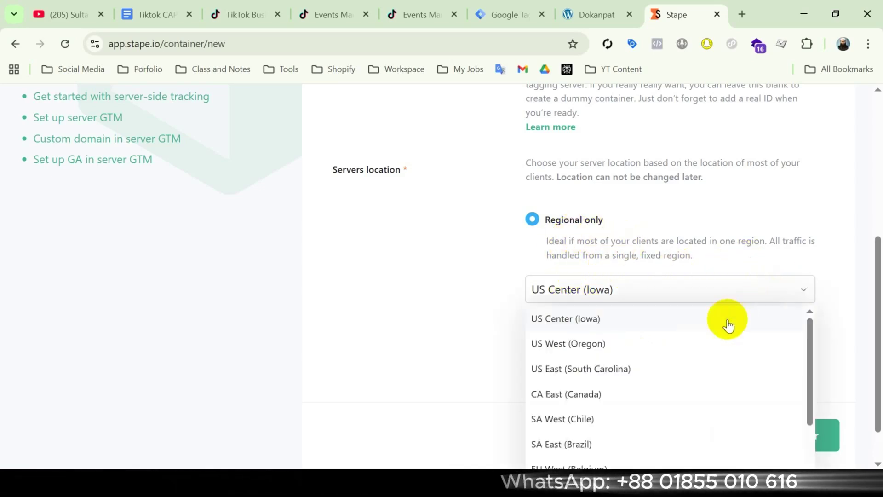
scroll(667, 391, "down", 5)
left_click(621, 457)
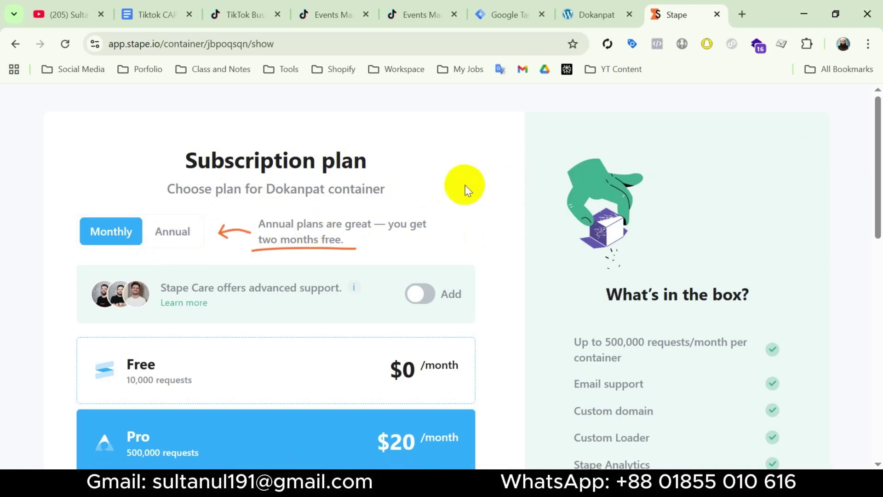
Subscribe the Dokanpat container to the Free monthly plan and check off stape.io container in the checklist document.
scroll(339, 235, "down", 3)
left_click(277, 226)
scroll(276, 226, "down", 10)
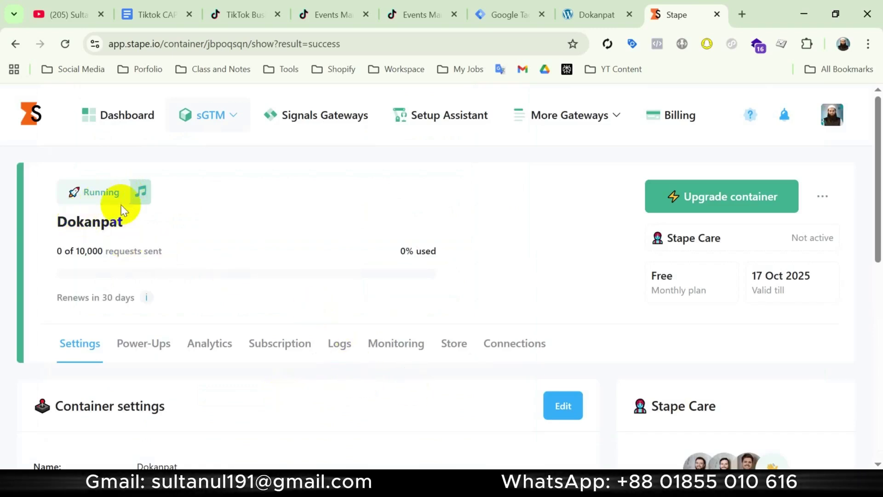
left_click(161, 16)
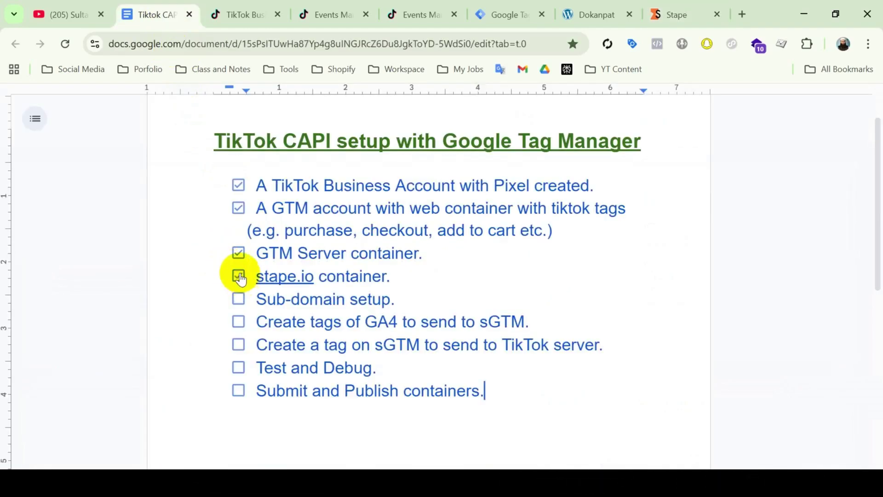
Copy the default tagging server URL from the Dokanpat container's domain settings in Stape.
left_click(675, 11)
scroll(253, 308, "down", 6)
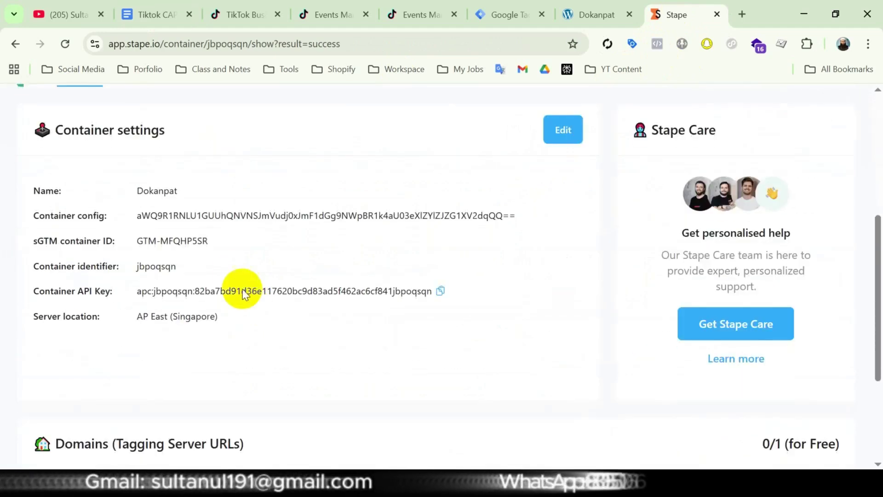
scroll(297, 316, "down", 4)
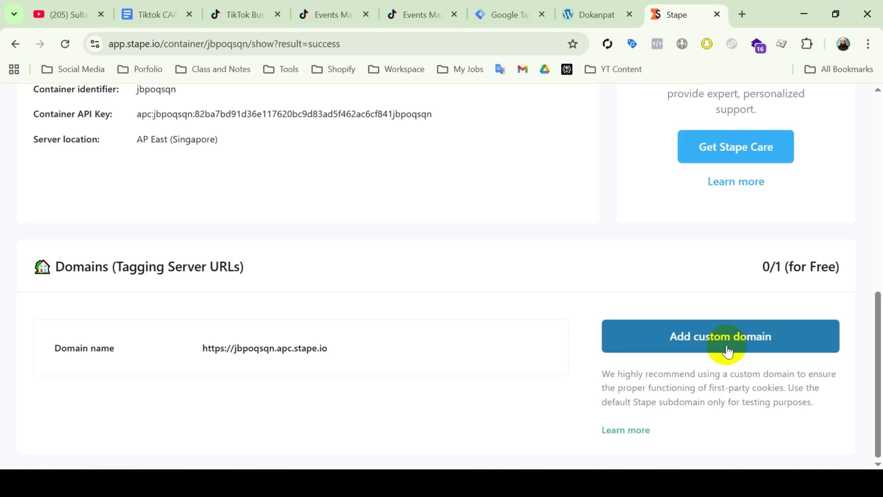
mouse_move(336, 352)
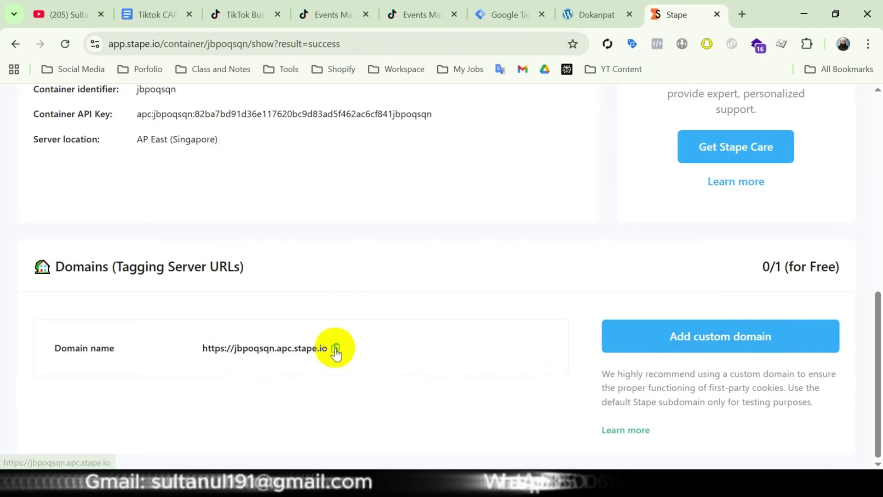
left_click(336, 350)
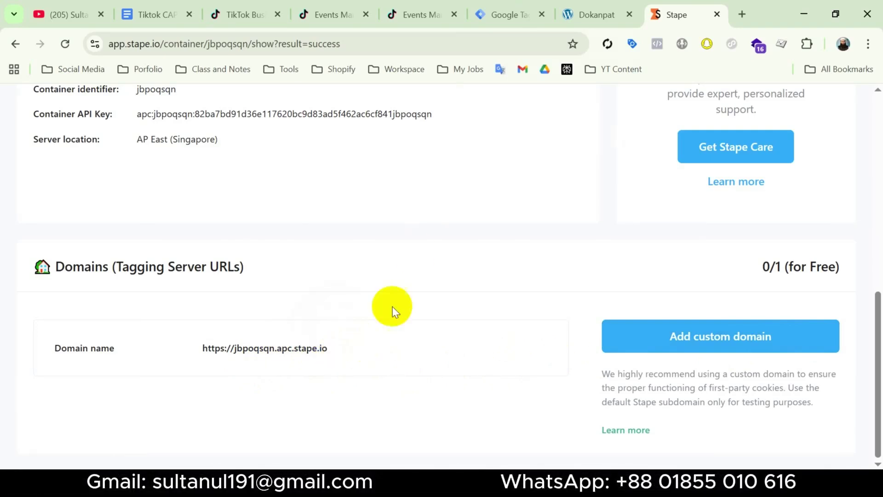
Switch to Tag Manager, dismiss the installation dialog and open the container settings of Dokanpat - Server1.
left_click(510, 15)
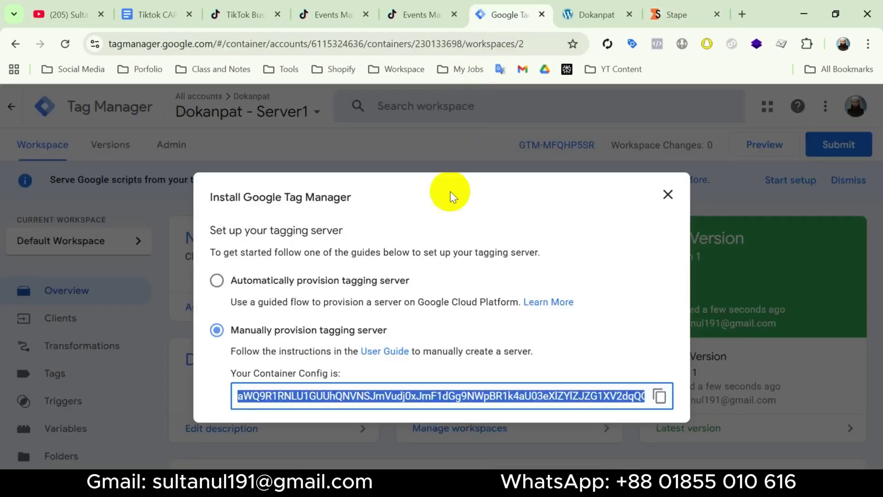
left_click(667, 195)
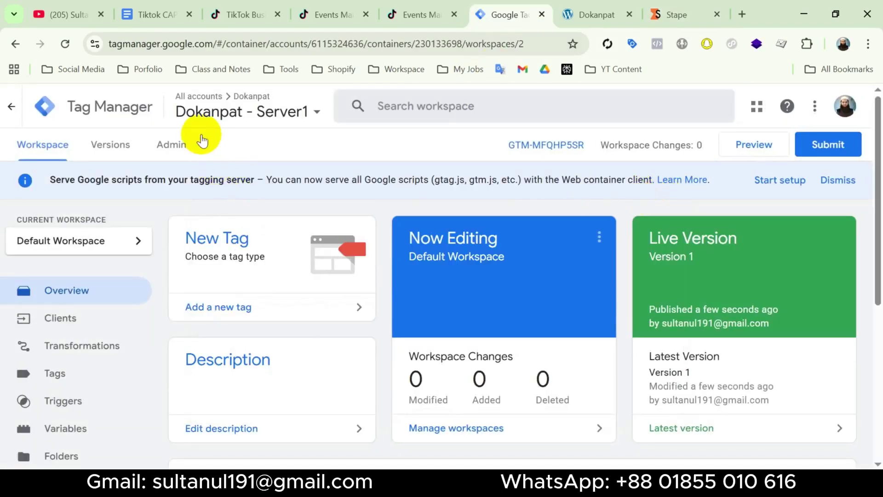
left_click(170, 143)
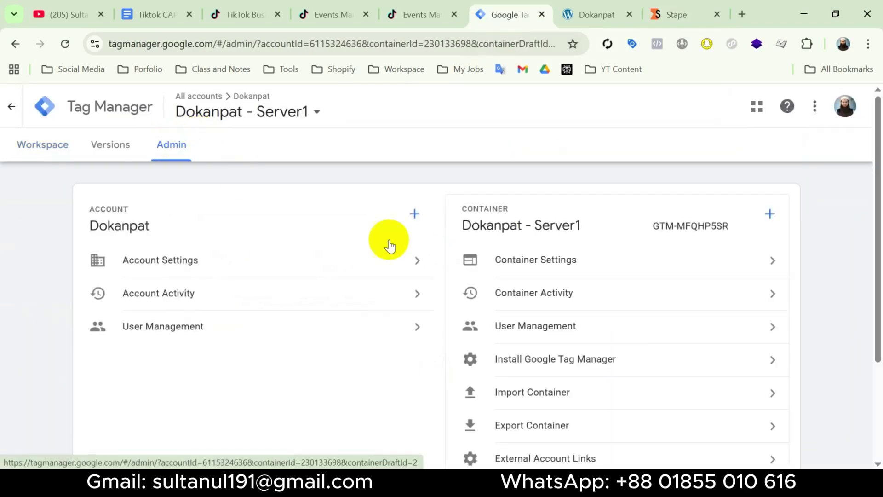
left_click(589, 270)
scroll(589, 269, "down", 1)
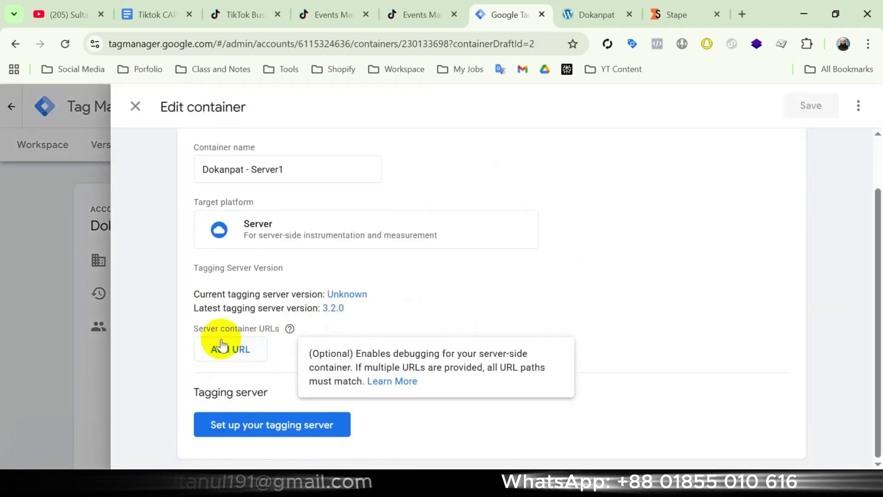
left_click(261, 346)
left_click(244, 350)
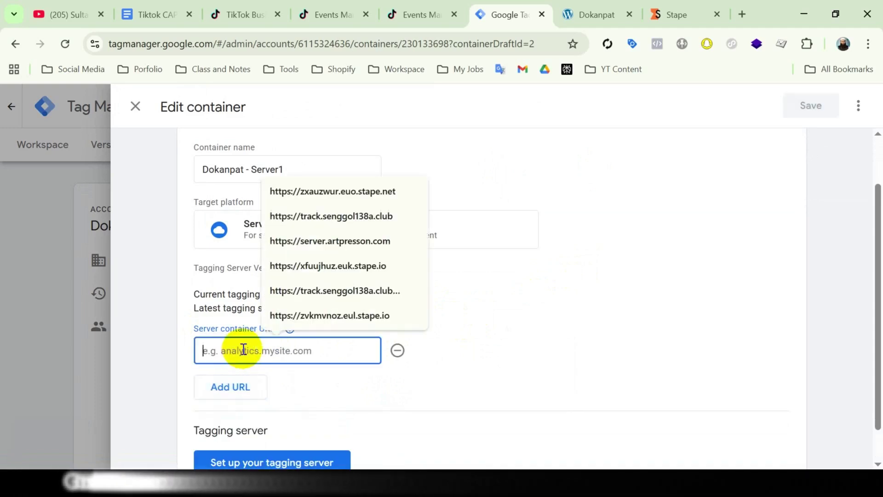
key("ctrl+v")
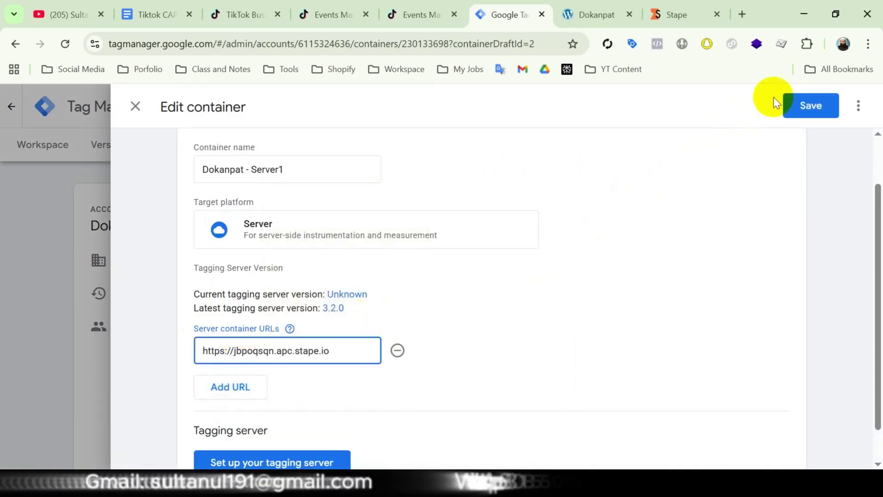
left_click(799, 104)
left_click(159, 14)
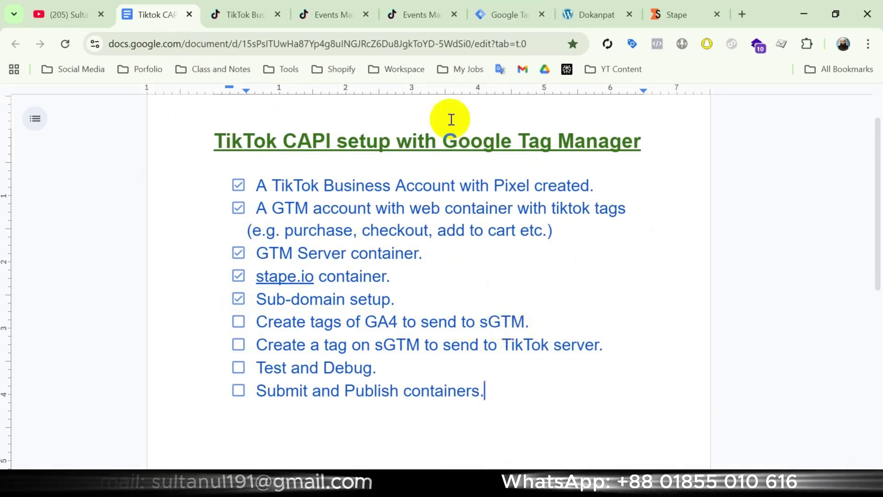
Open the Dokanpat - Web container from Tag Manager in a separate browser tab.
left_click(510, 15)
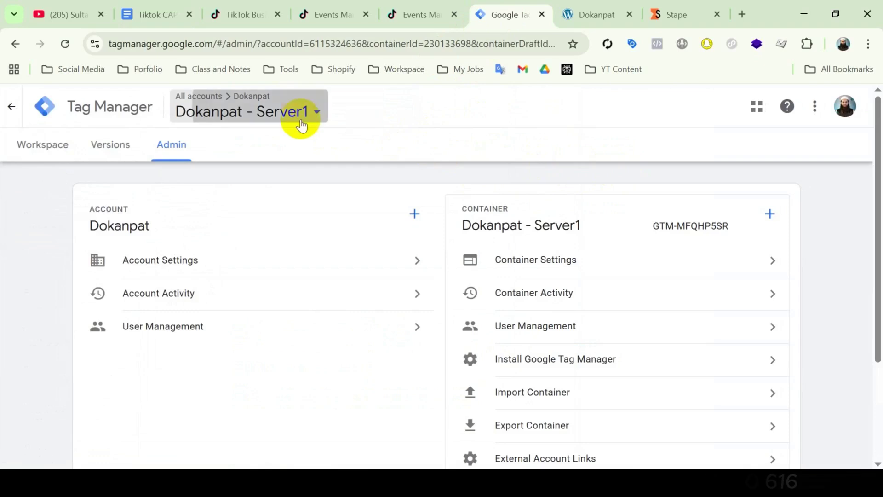
left_click(317, 108)
left_click(187, 286, "ctrl")
key("ctrl+Tab")
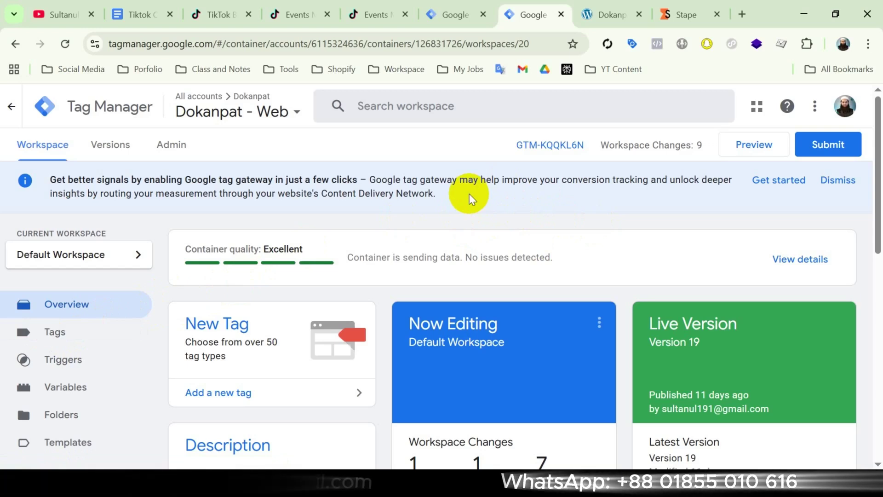
left_click(78, 335)
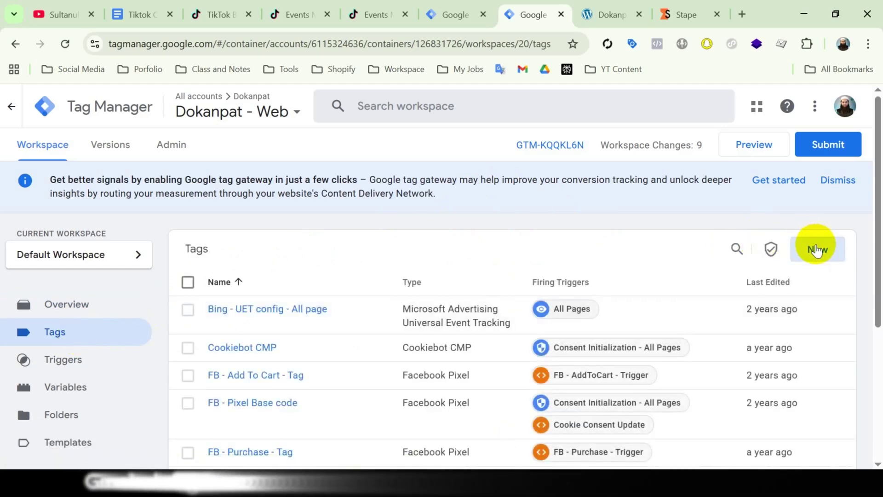
left_click(814, 247)
left_click(641, 250)
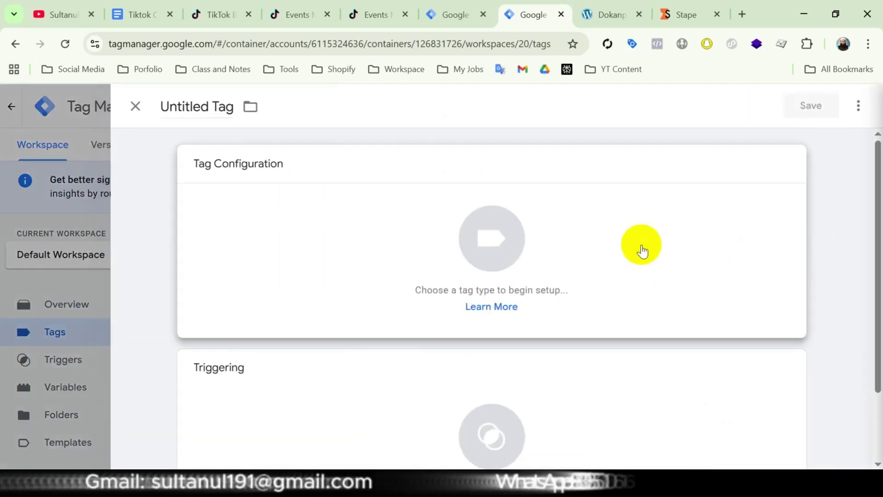
left_click(611, 233)
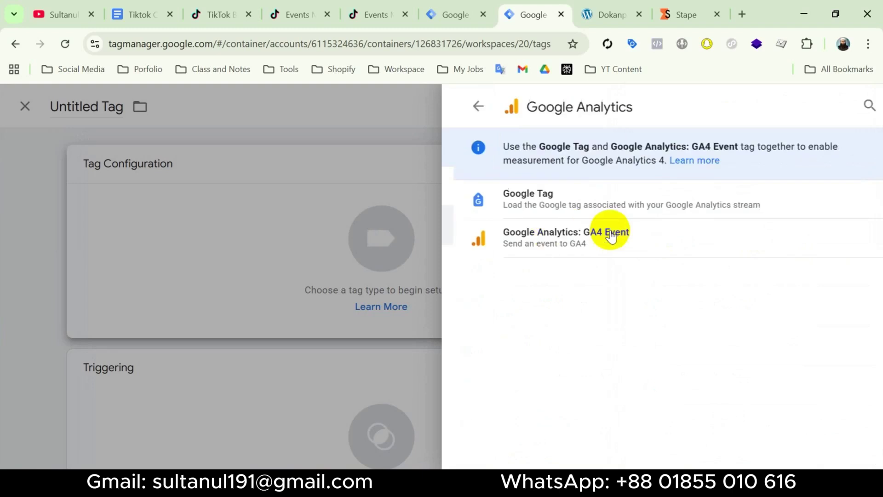
left_click(633, 203)
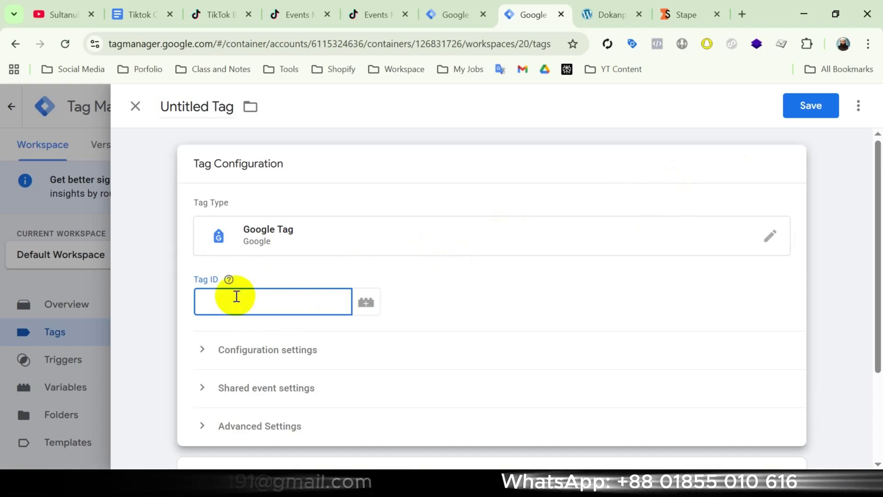
left_click(236, 300)
key("Escape")
type("1010101010")
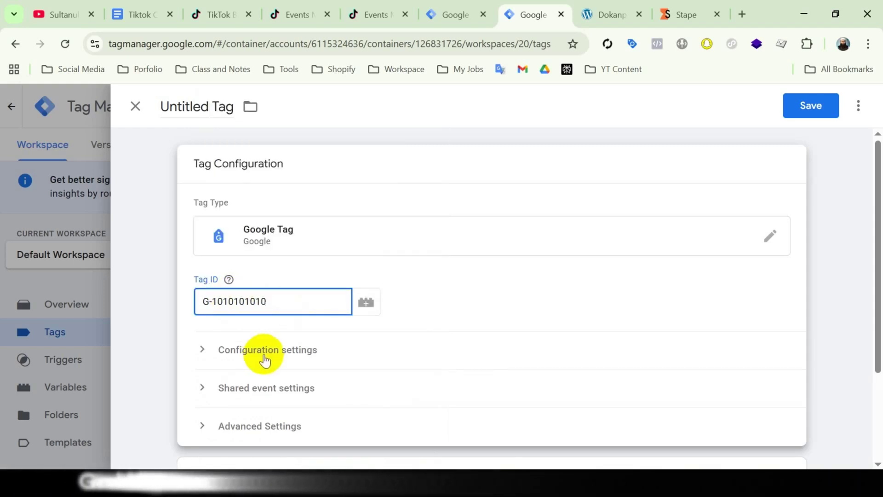
left_click(266, 357)
scroll(266, 358, "down", 5)
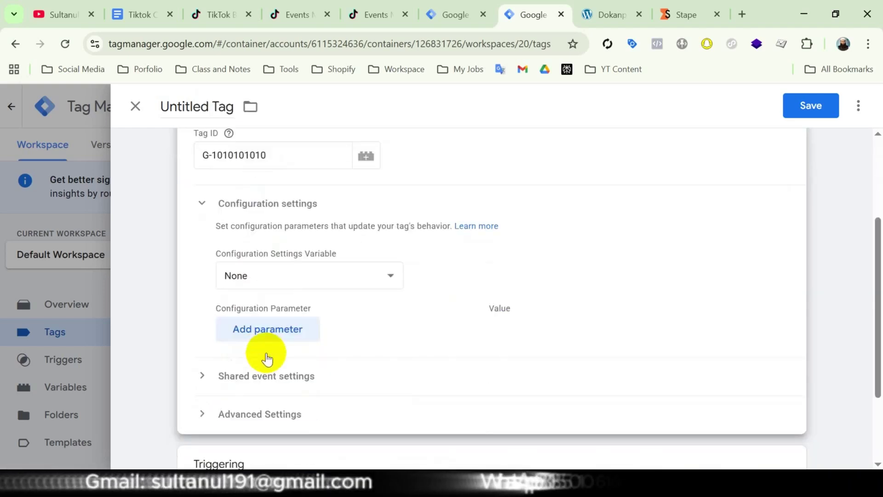
left_click(279, 277)
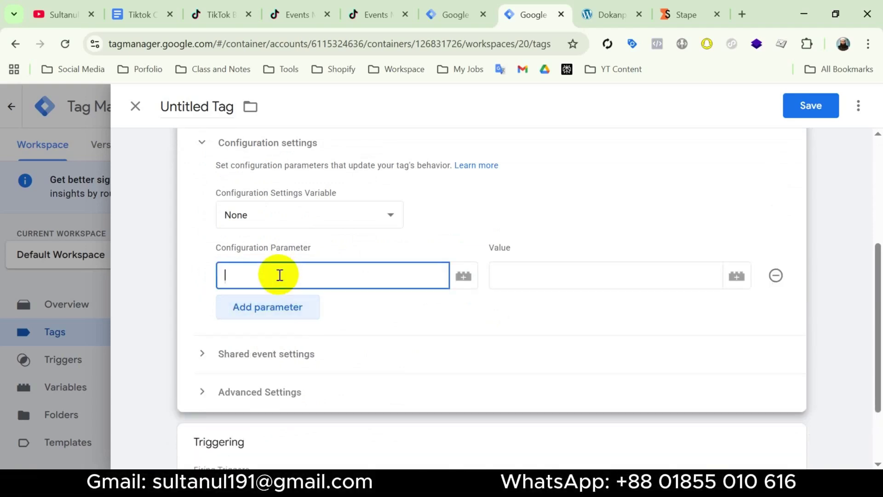
left_click(272, 306)
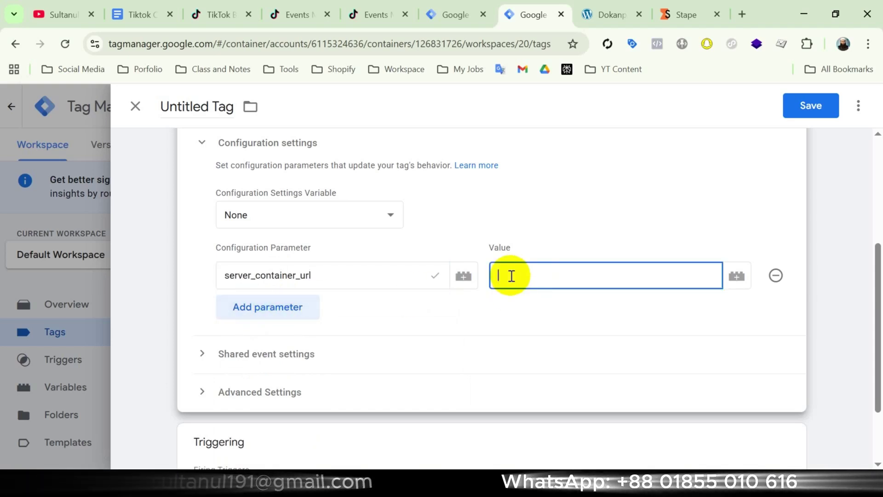
left_click(688, 15)
scroll(413, 298, "down", 5)
scroll(412, 297, "up", 1)
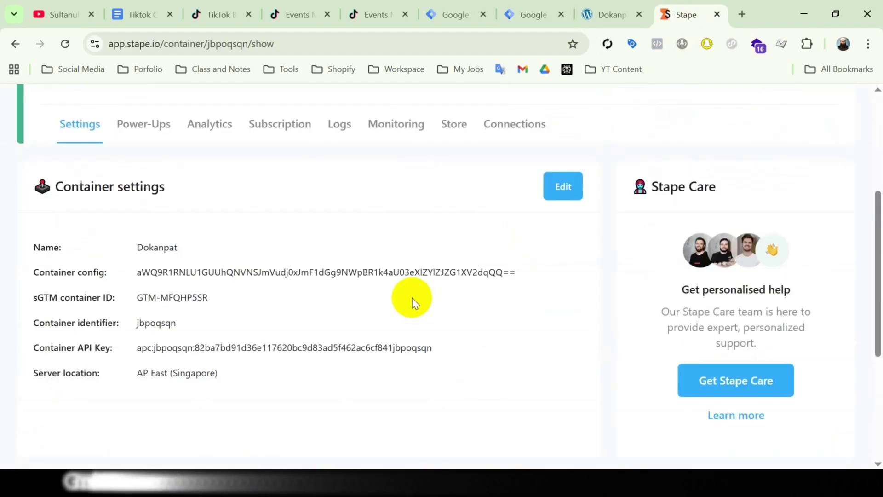
scroll(413, 297, "down", 4)
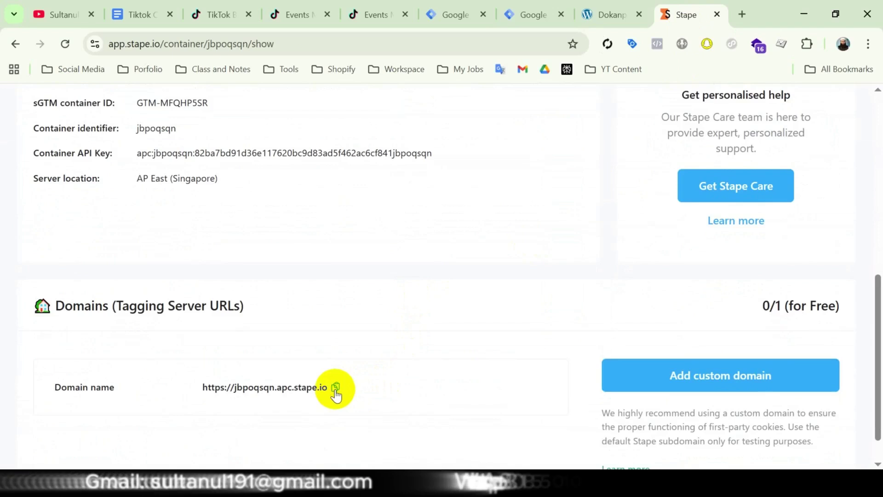
left_click(526, 15)
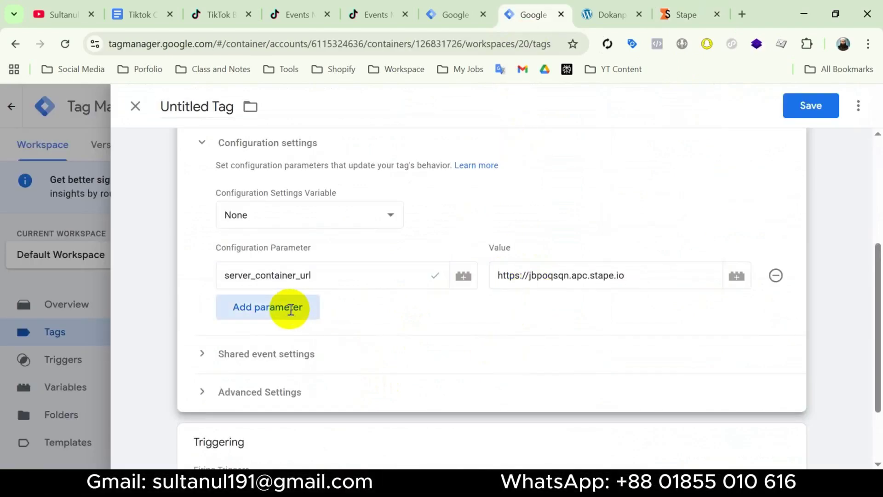
Add a second configuration parameter, send_page_view, with the value true.
left_click(291, 307)
type("send")
left_click(258, 343)
left_click(545, 316)
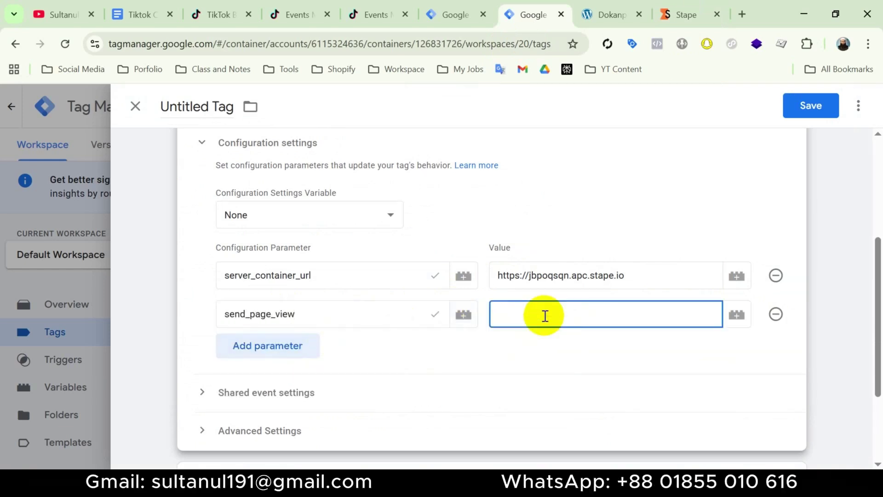
type("true")
Name the Google Tag "Tik - SS - Page View" and save it.
scroll(544, 316, "down", 3)
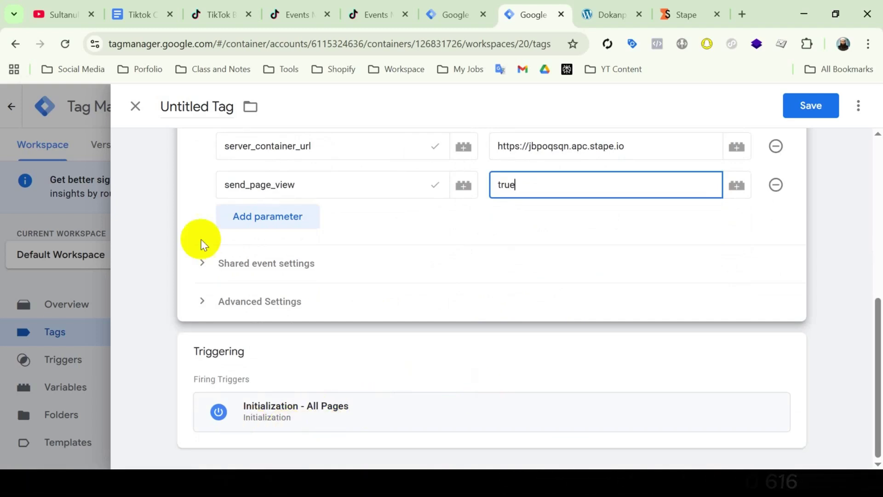
left_click(189, 104)
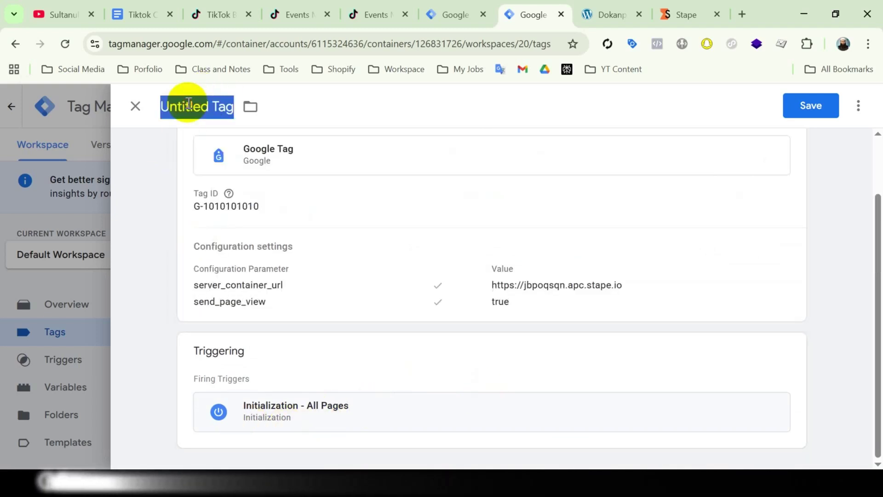
type("Ti")
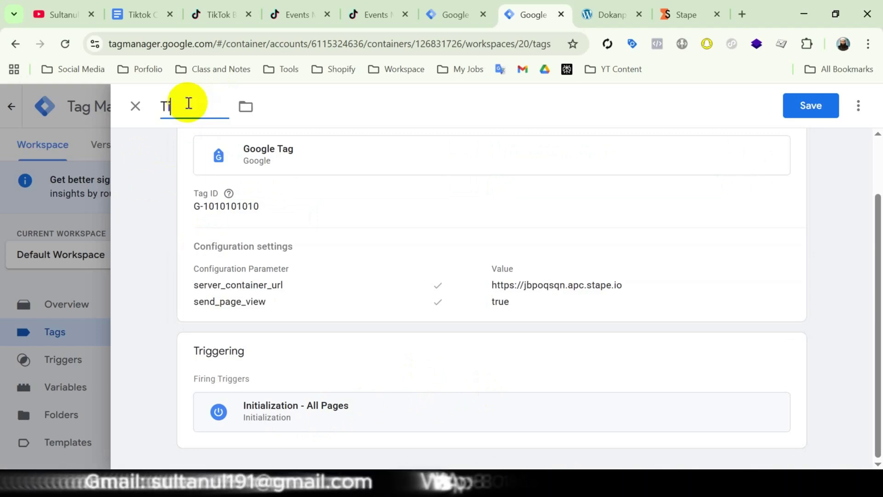
type("k - SS - Page View")
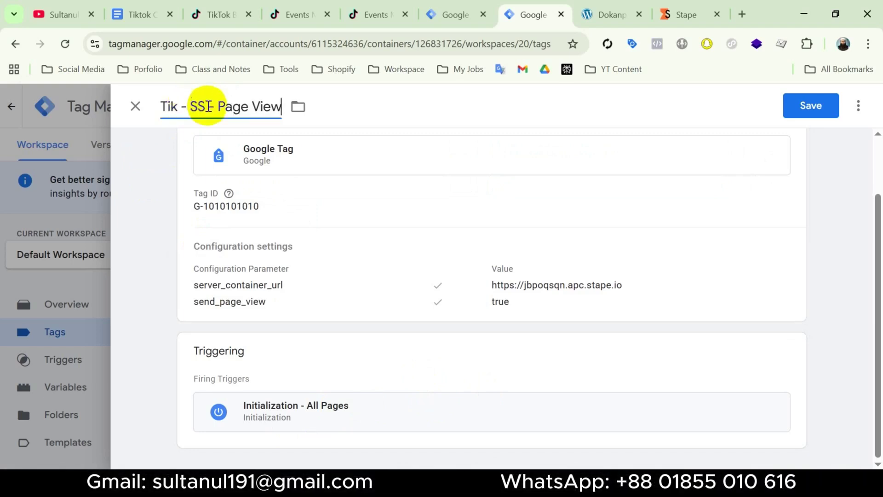
left_click(810, 104)
scroll(506, 285, "down", 5)
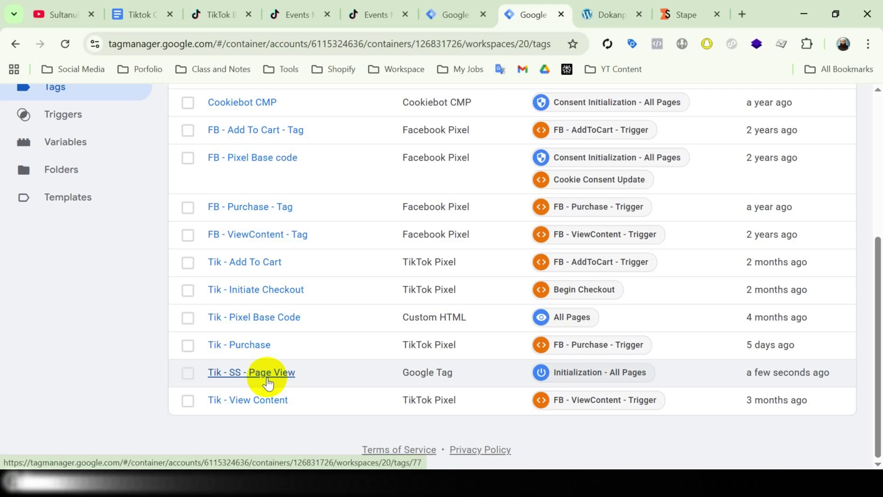
Start preview mode for the Dokanpat - Server1 container.
left_click(456, 14)
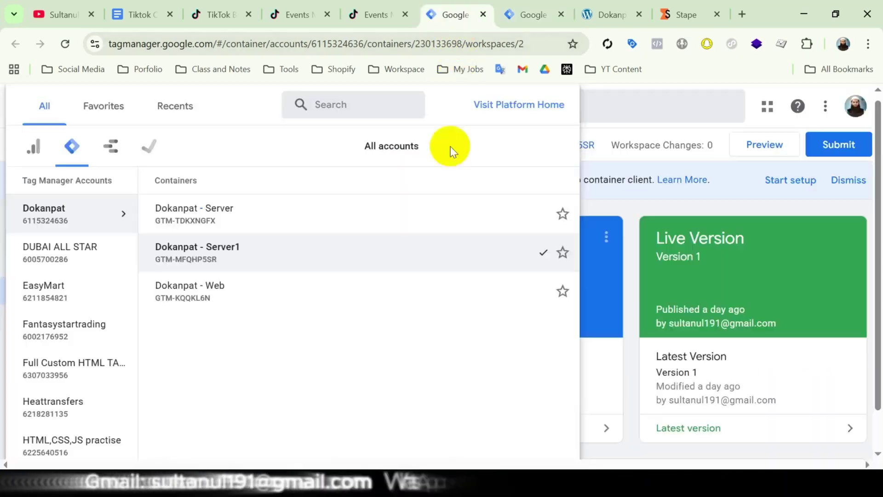
left_click(637, 186)
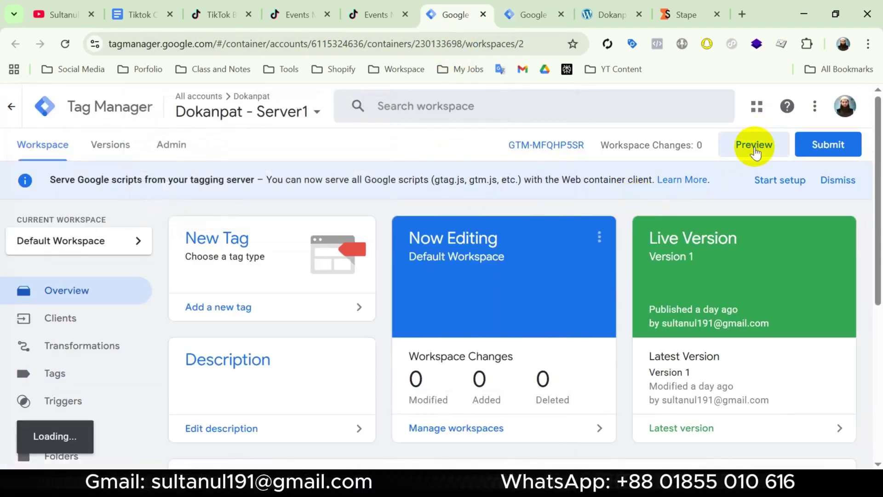
left_click(755, 147)
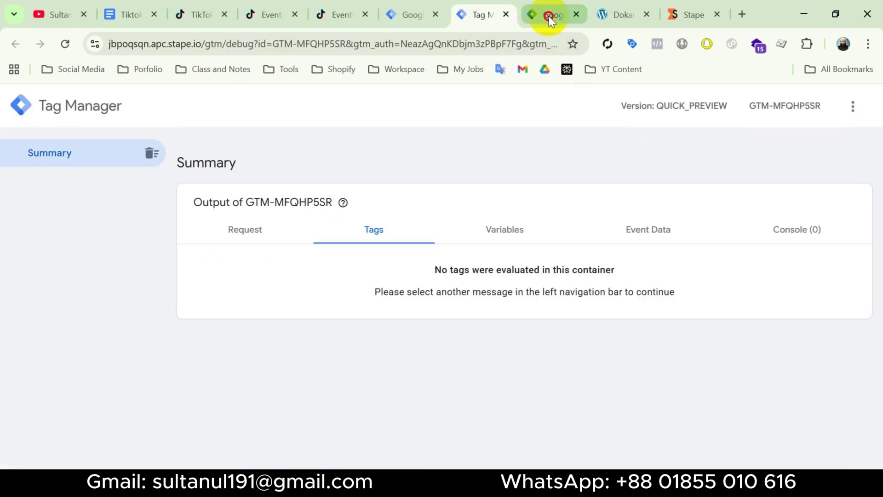
left_click(550, 16)
scroll(678, 217, "up", 5)
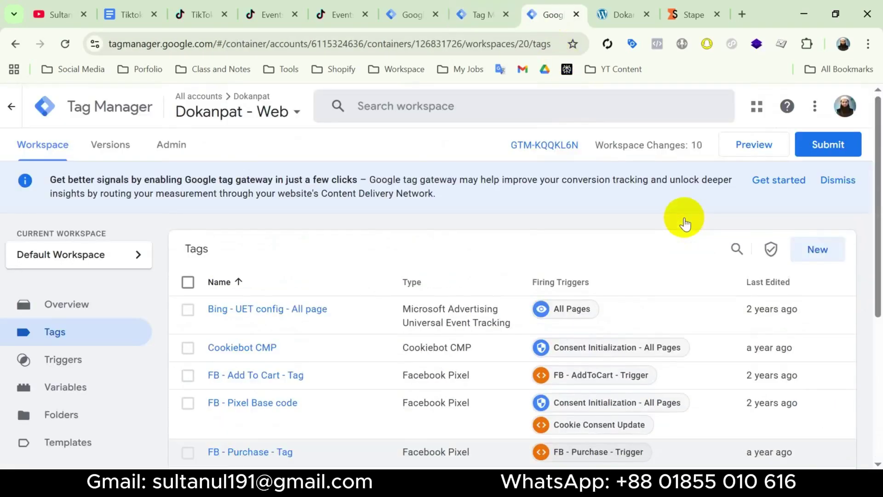
left_click(740, 137)
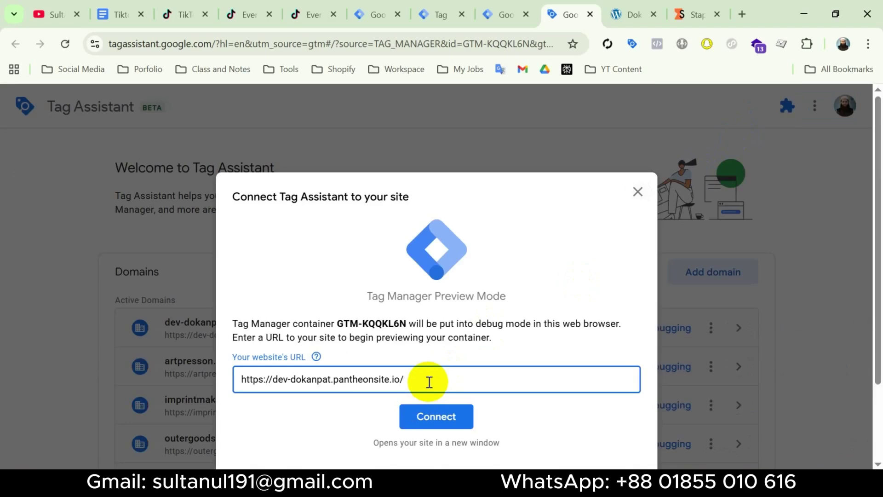
left_click(444, 418)
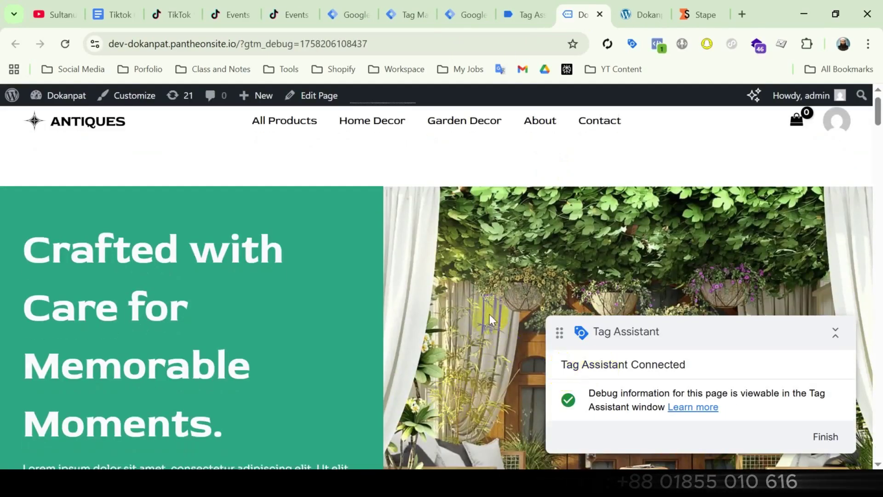
left_click(526, 14)
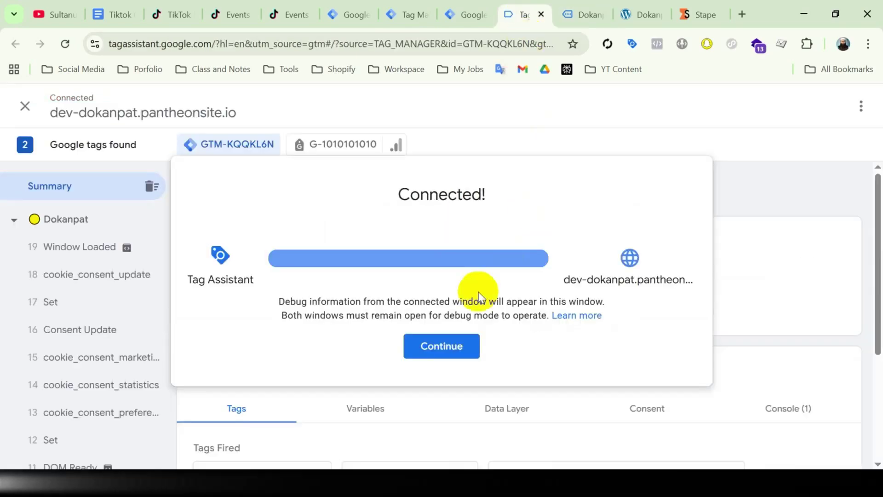
left_click(457, 349)
Check the fired tags in the web preview and the incoming requests in the server preview, and consult the setup checklist.
scroll(457, 349, "down", 4)
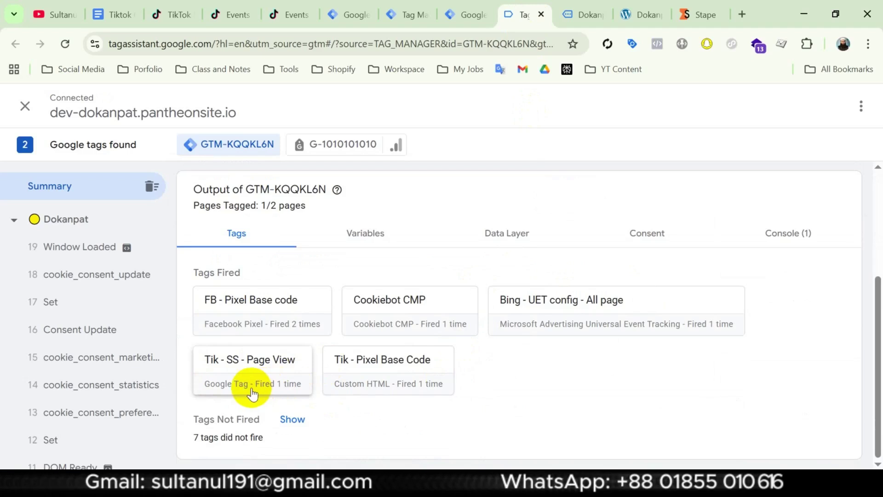
left_click(409, 15)
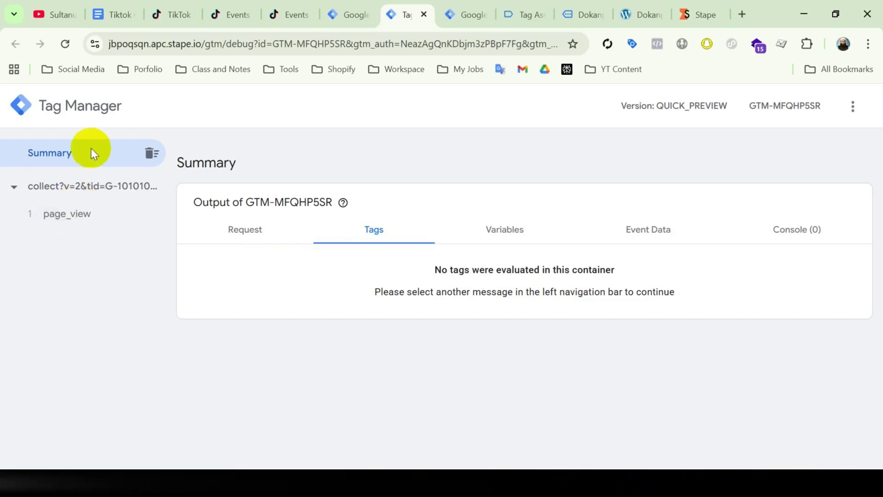
left_click(112, 13)
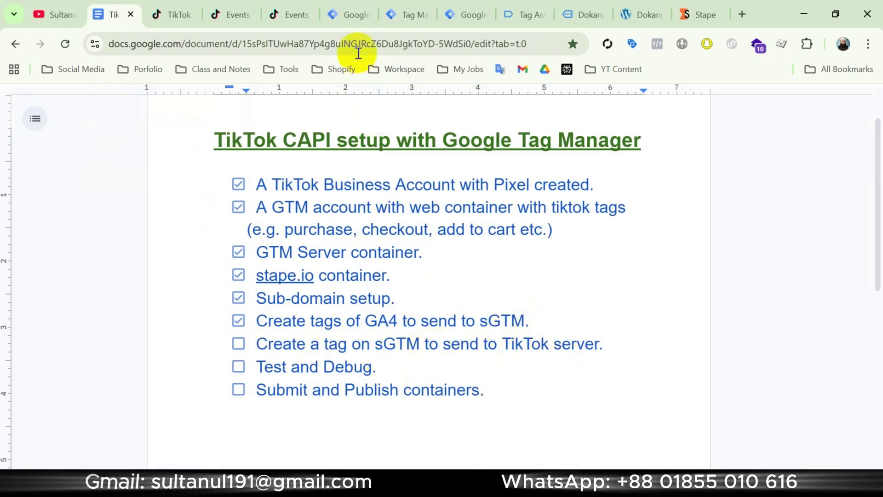
Start a new tag in Dokanpat - Server1 using the TikTok Events API (Official) template by tiktok, added from the Community Template Gallery.
left_click(350, 11)
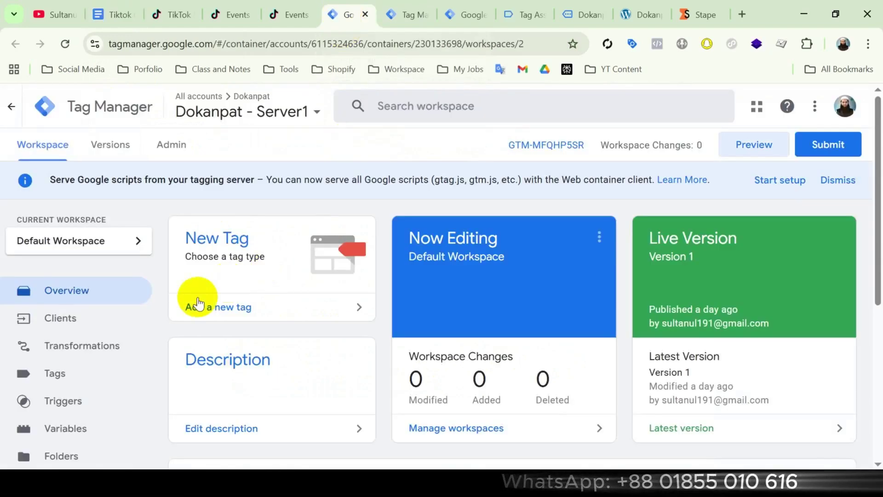
left_click(56, 375)
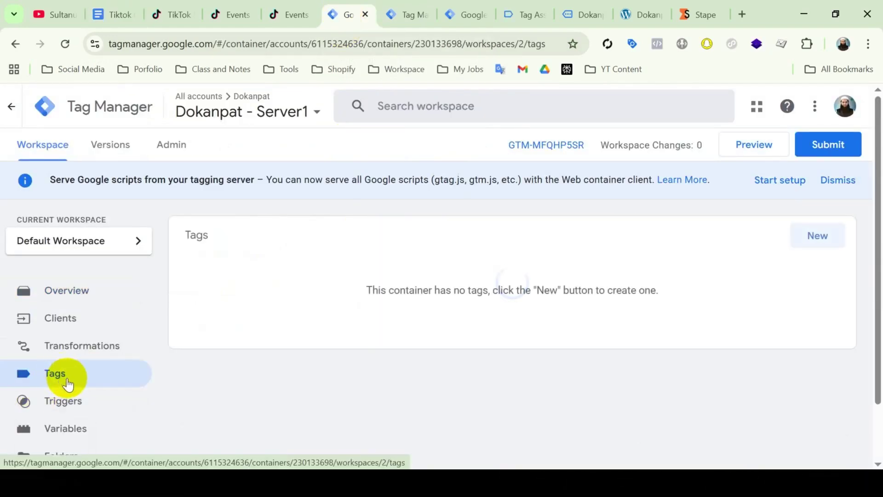
left_click(795, 249)
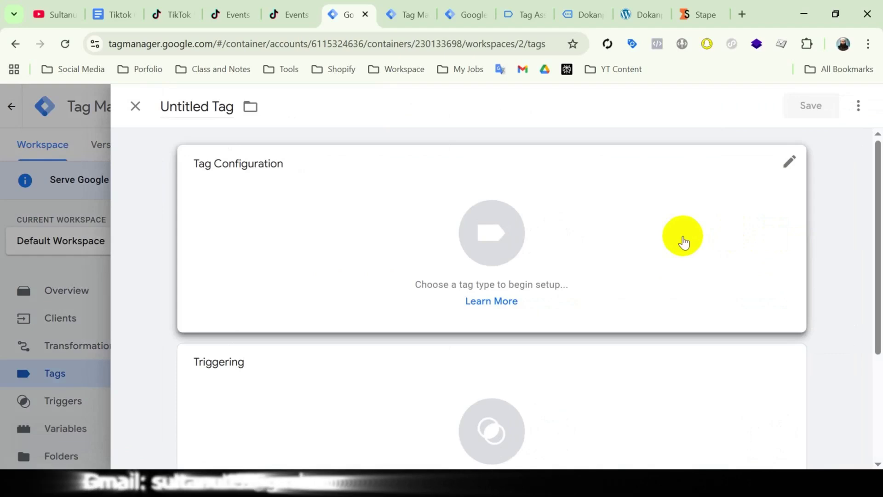
left_click(682, 240)
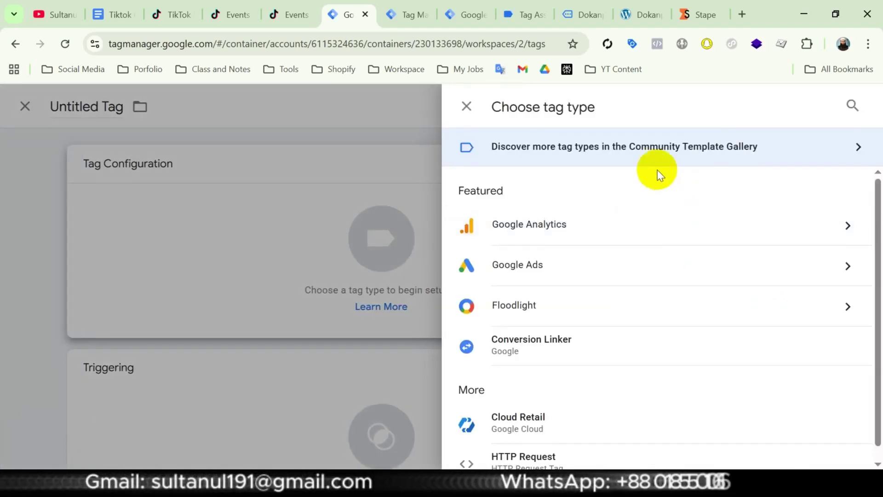
left_click(705, 153)
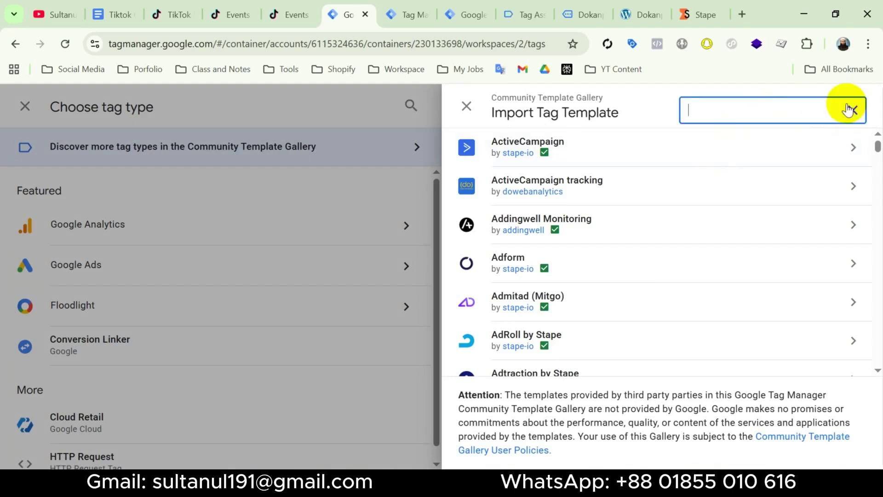
type("ktok")
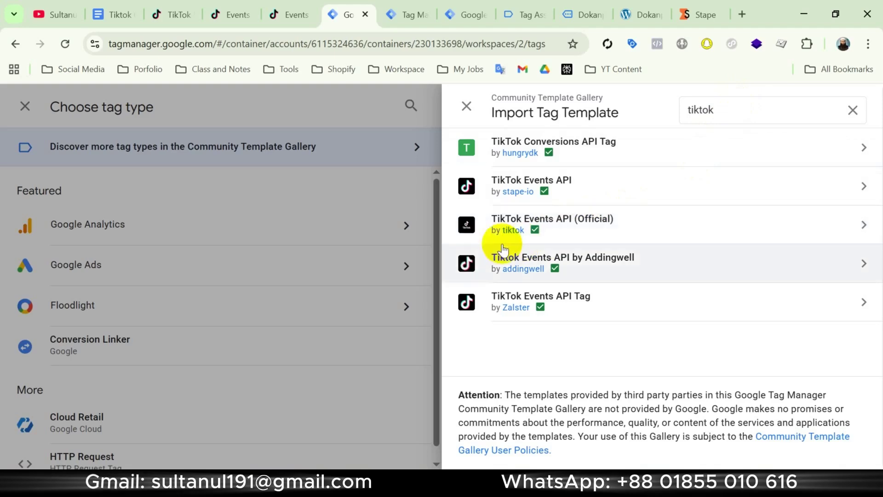
left_click(614, 231)
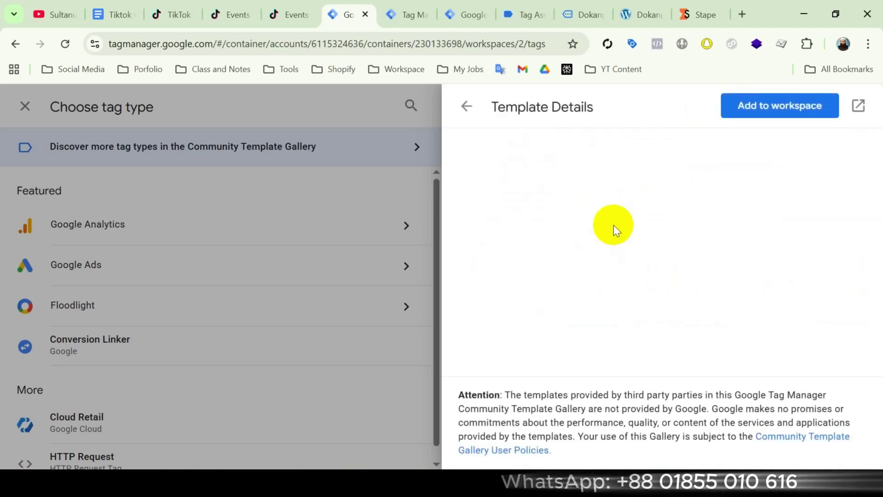
left_click(784, 107)
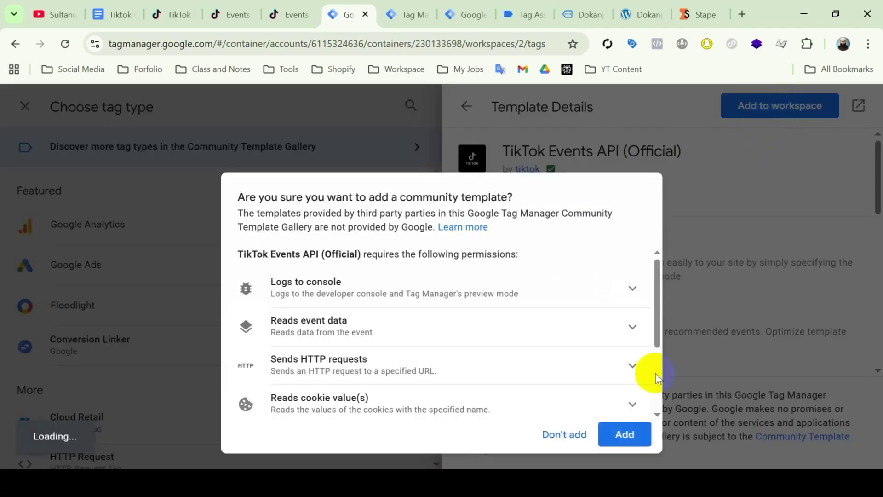
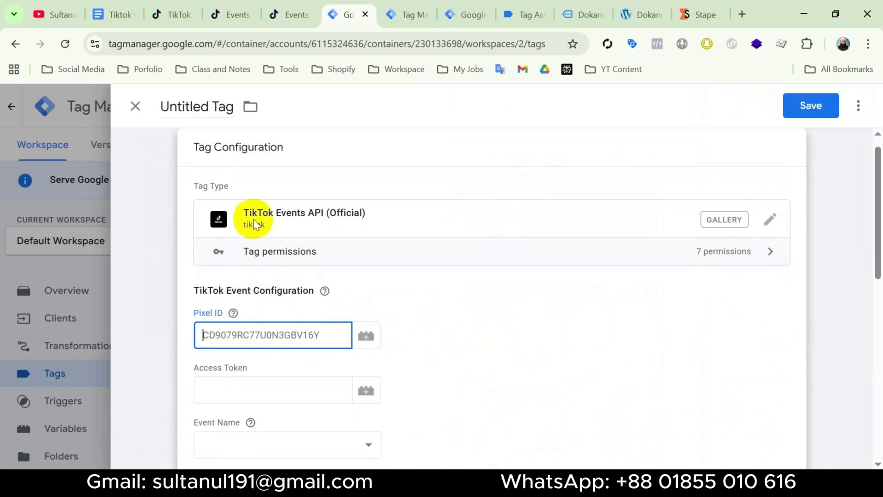
Set the tag's Pixel ID to D0U6R6JC77UA68QT37R0, copied from the Dokanpat - 2 pixel in TikTok Events Manager.
left_click(290, 15)
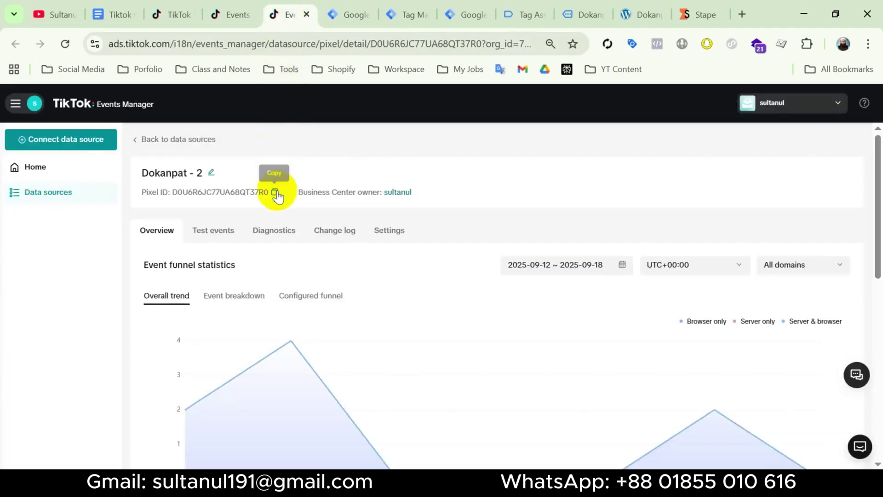
left_click(352, 18)
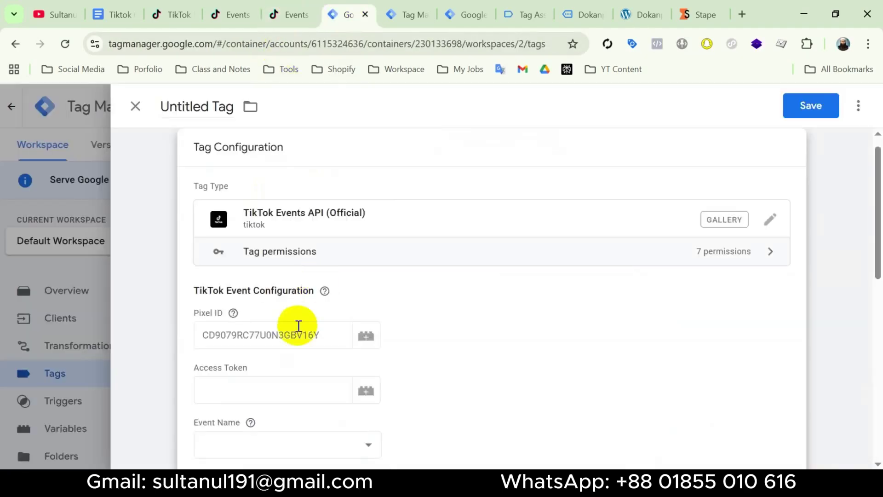
left_click(268, 336)
key("ctrl+v")
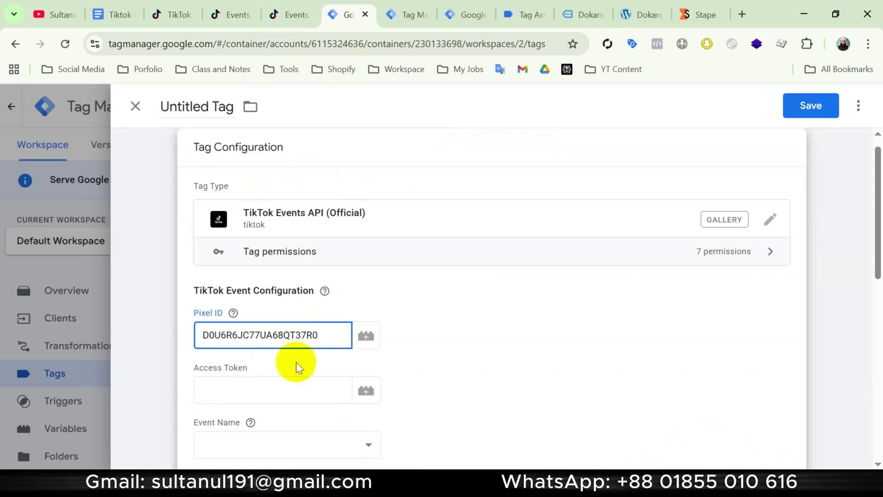
Generate an Events API access token in the Dokanpat - 2 pixel's settings and paste it into the tag's Access Token field.
left_click(236, 392)
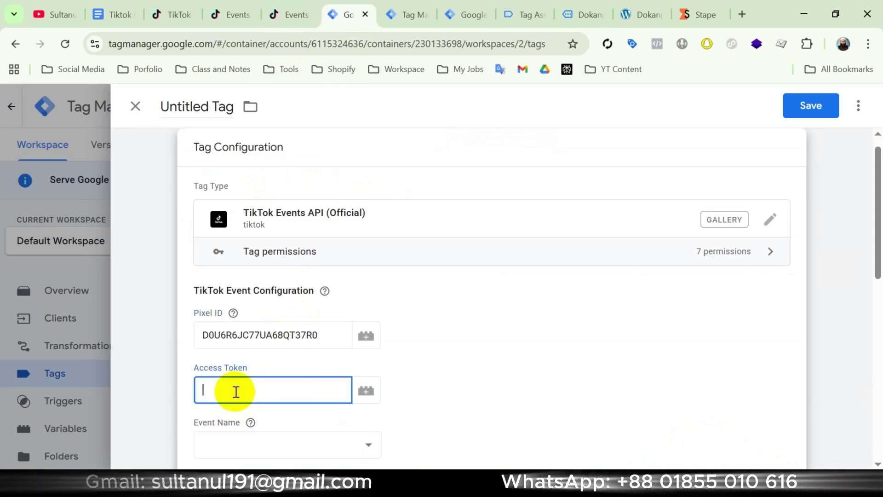
left_click(294, 15)
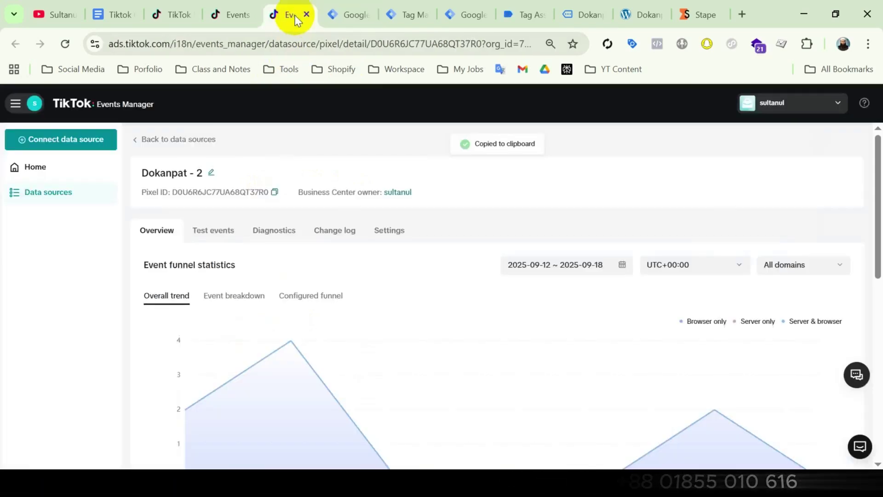
left_click(389, 234)
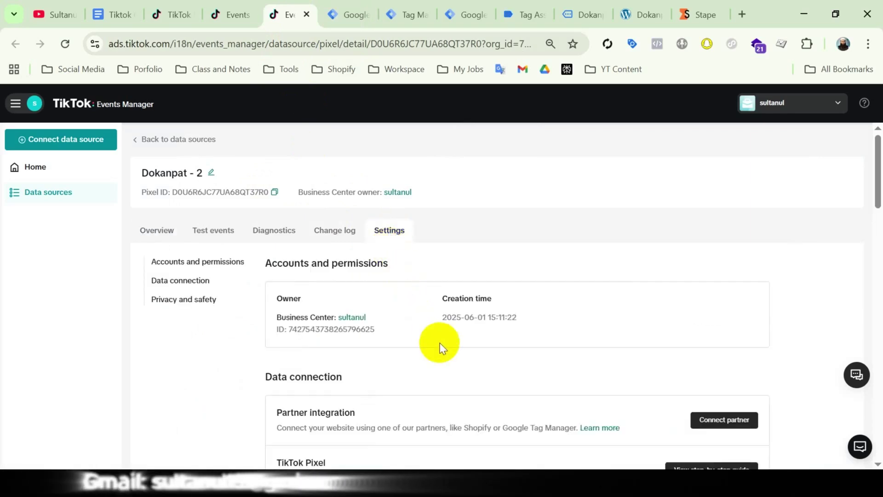
scroll(440, 343, "down", 12)
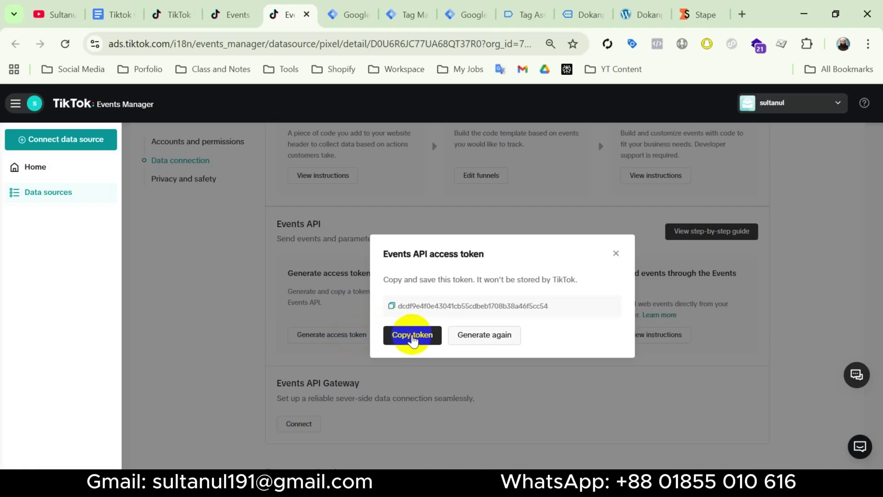
left_click(353, 21)
left_click(271, 395)
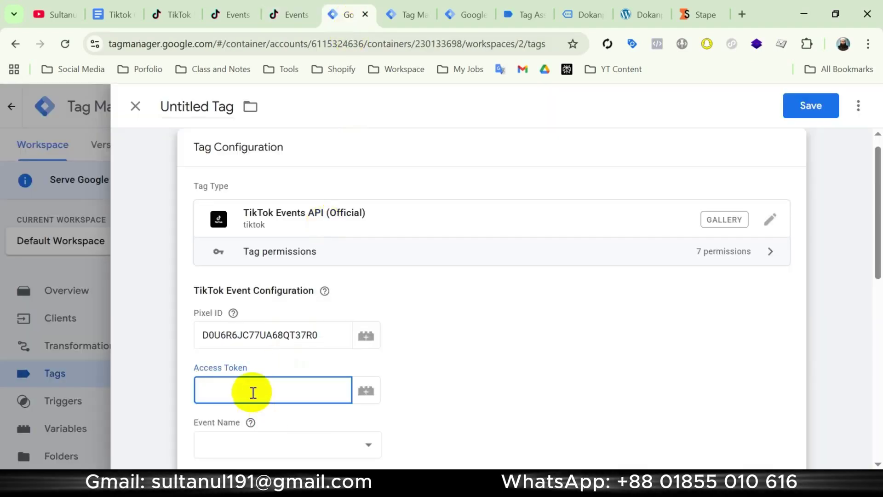
key("ctrl+v")
Set the tag's Event Name to the {{Event Name}} variable.
scroll(364, 261, "down", 4)
left_click(365, 261)
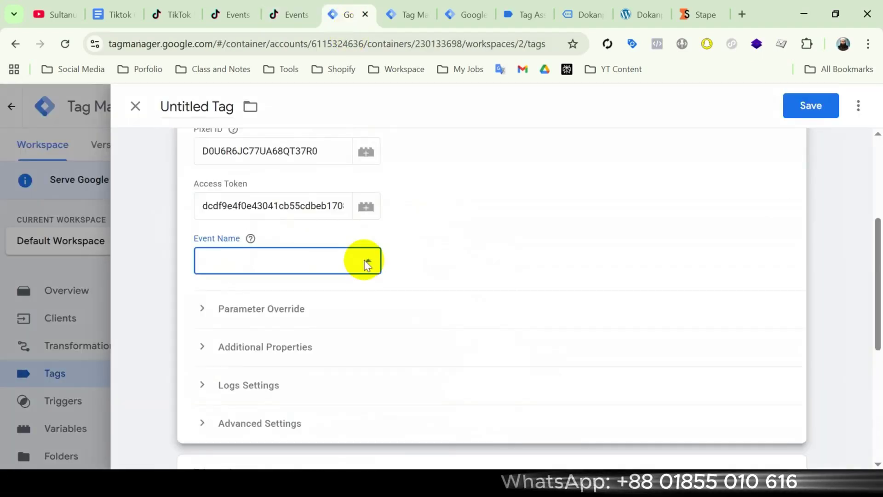
scroll(302, 152, "down", 3)
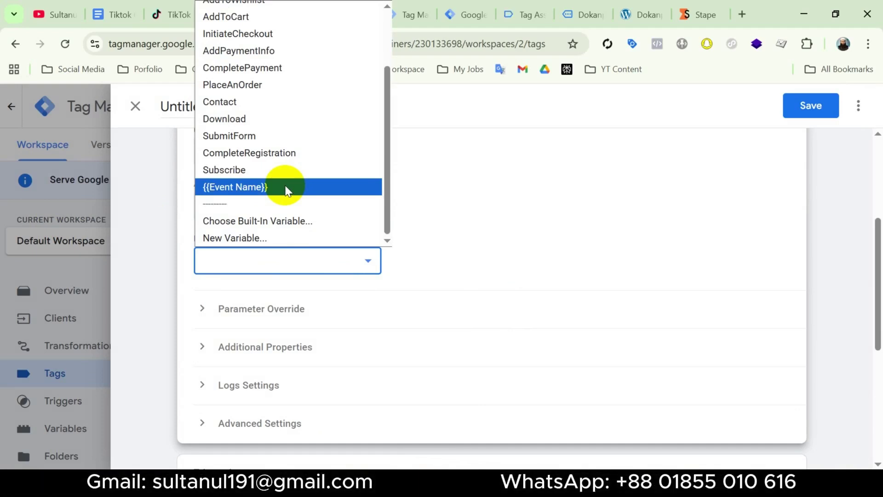
left_click(306, 222)
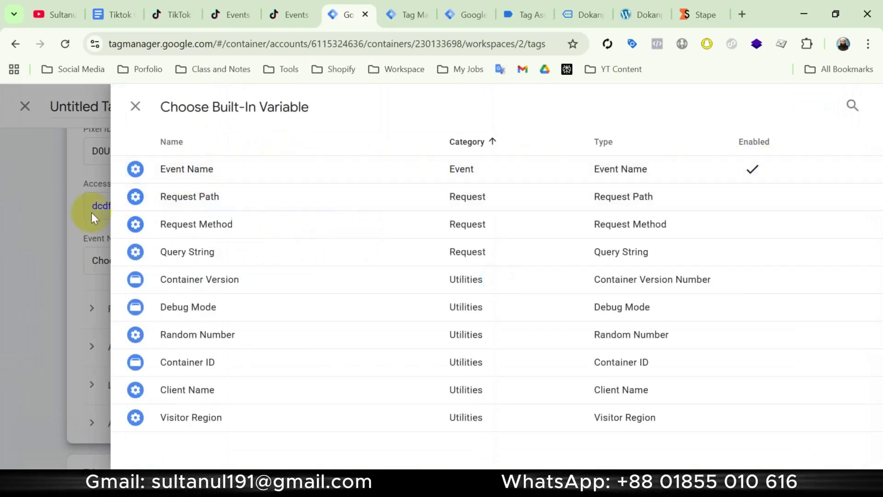
left_click(92, 213)
left_click(371, 262)
scroll(272, 191, "down", 2)
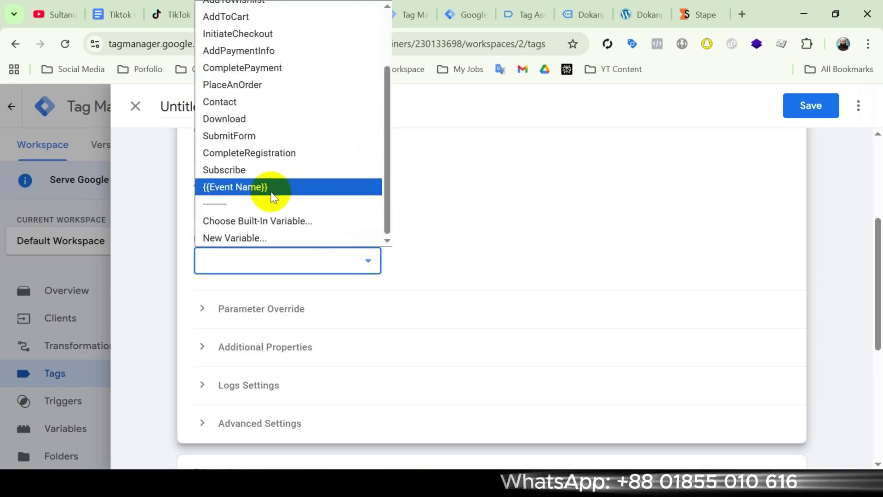
left_click(285, 188)
Under the tag's Parameter Override settings, set the Test Event Code to TEST90772, copied from the Dokanpat - 2 pixel's test events in TikTok Events Manager.
left_click(267, 359)
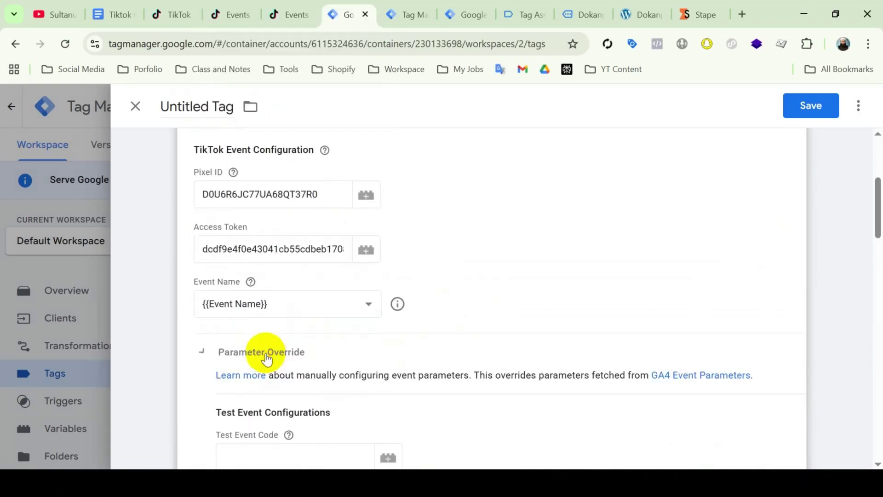
scroll(266, 368, "down", 1)
left_click(263, 388)
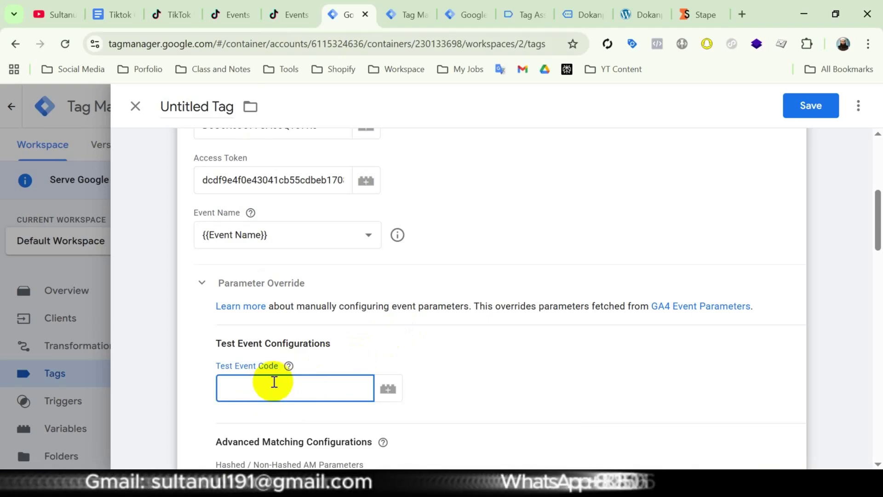
left_click(294, 17)
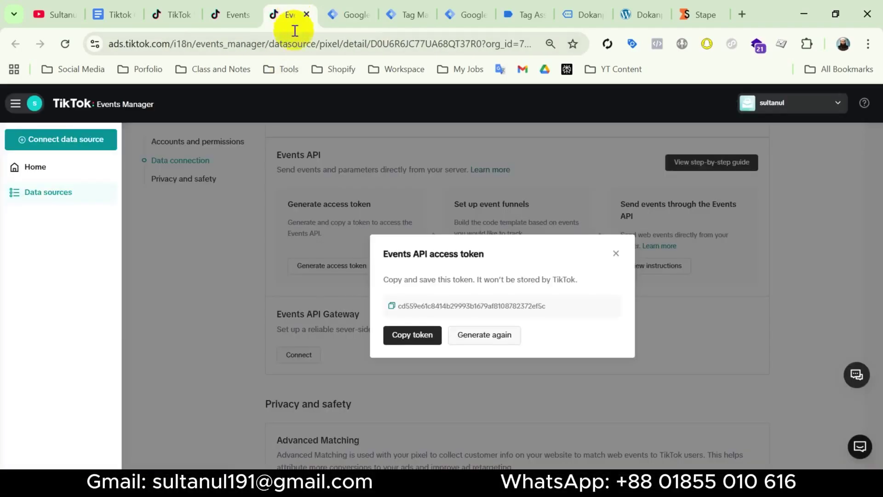
key("Escape")
scroll(316, 256, "up", 10)
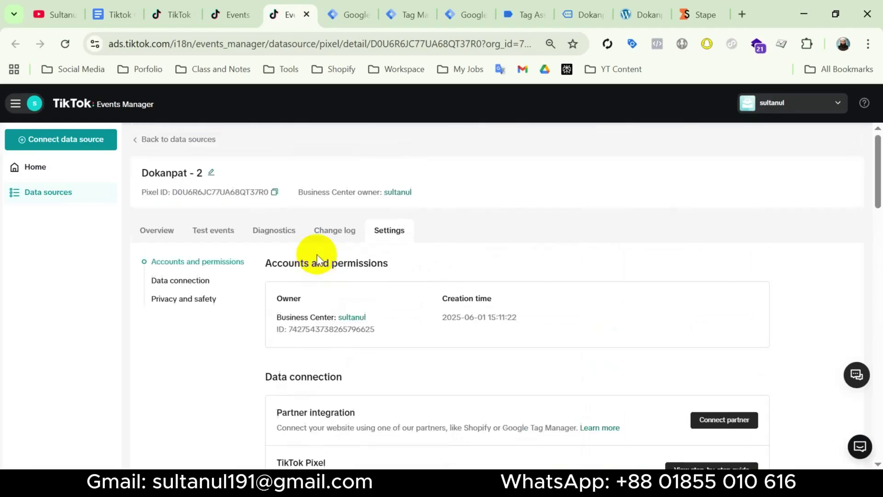
left_click(207, 230)
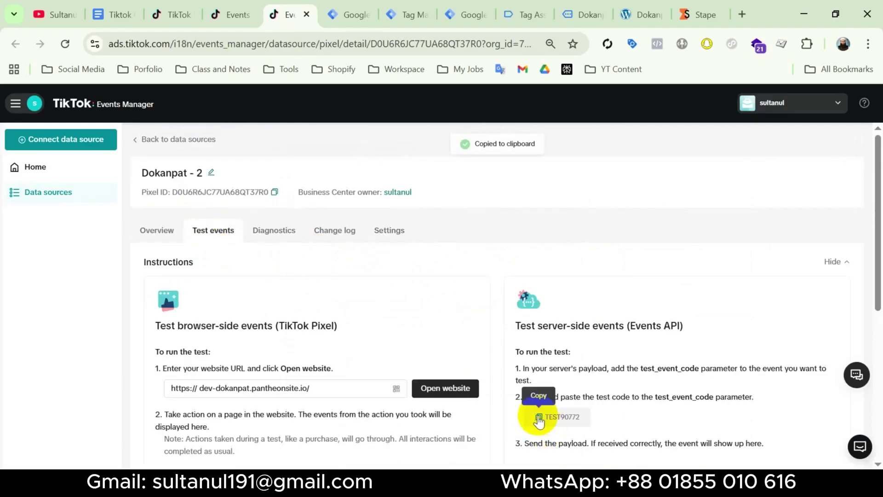
left_click(346, 21)
left_click(262, 387)
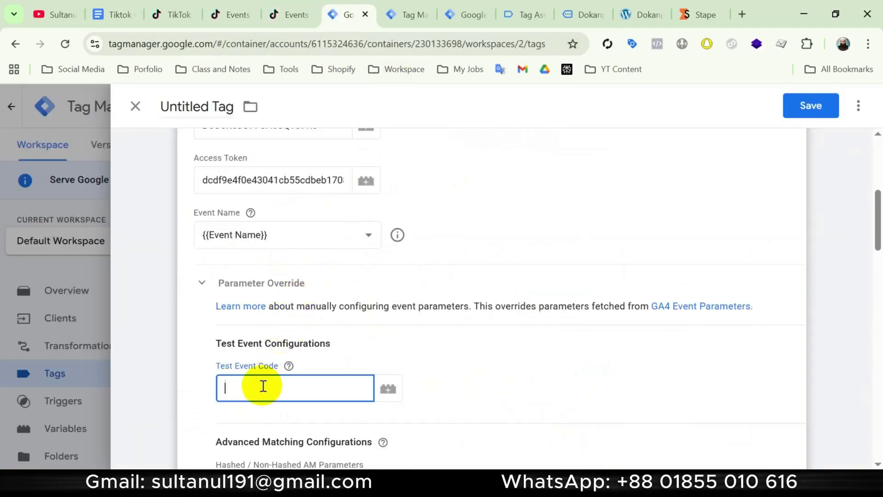
type("TEST90772")
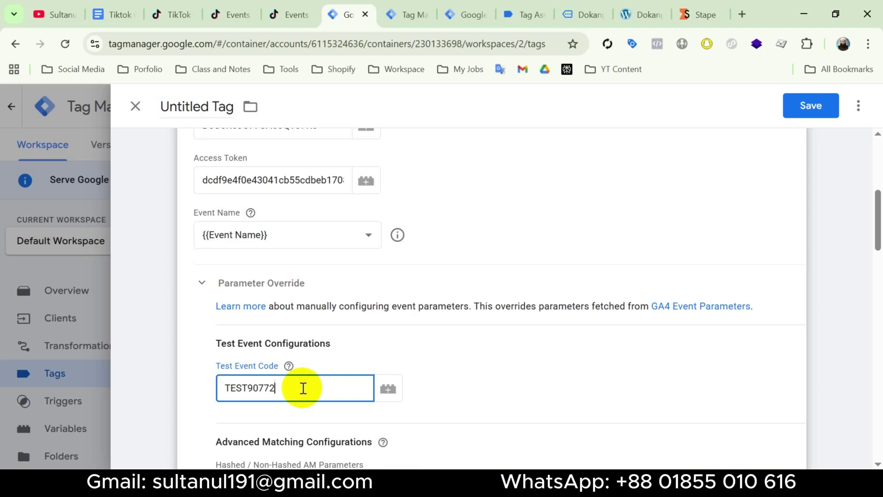
Review the tag's Advanced Matching, Properties, De-duplication and Other Configurations override fields.
scroll(373, 384, "down", 5)
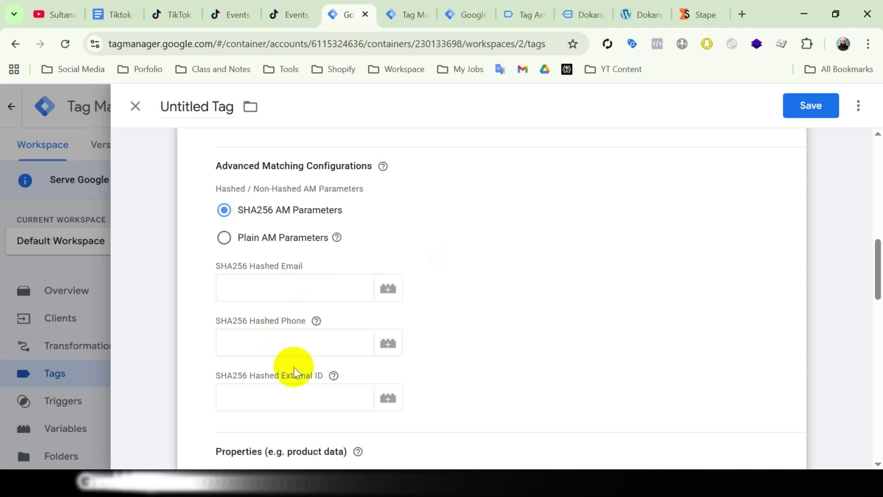
scroll(316, 375, "down", 5)
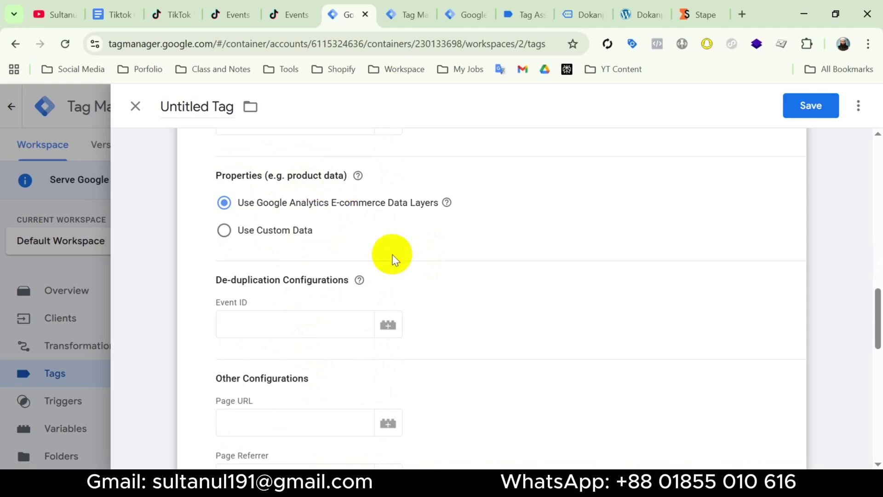
scroll(391, 294, "up", 3)
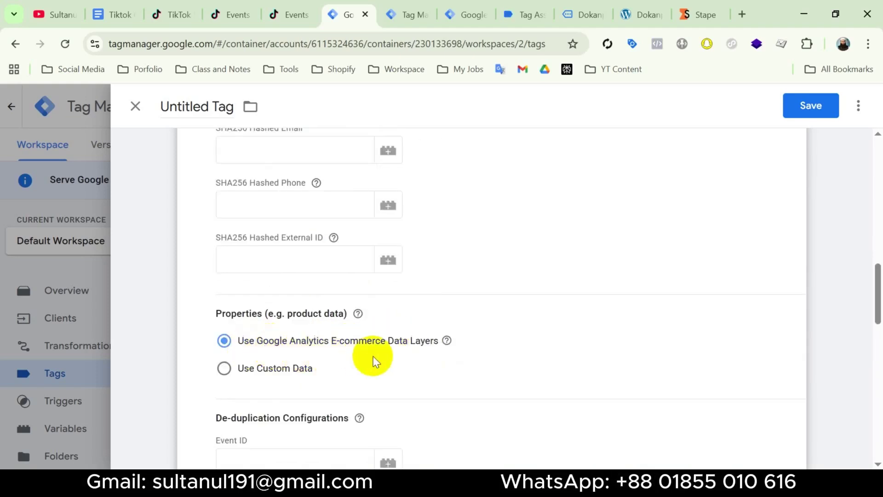
scroll(398, 359, "down", 3)
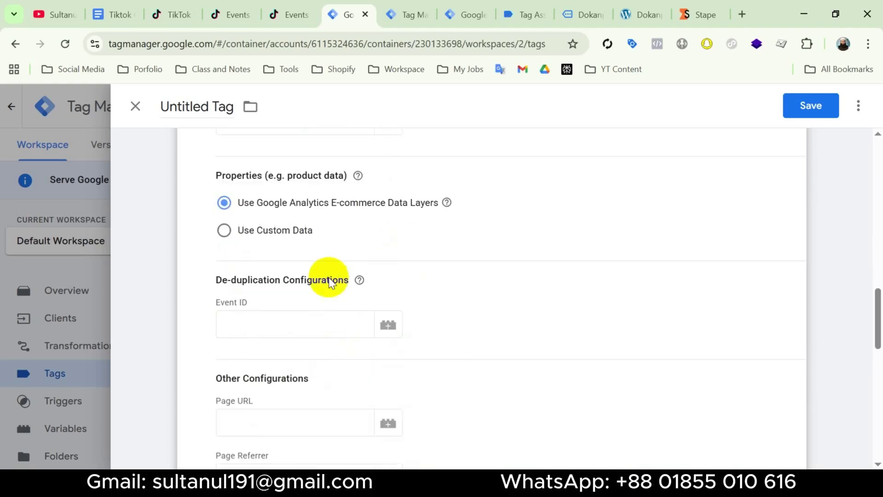
scroll(301, 326, "down", 2)
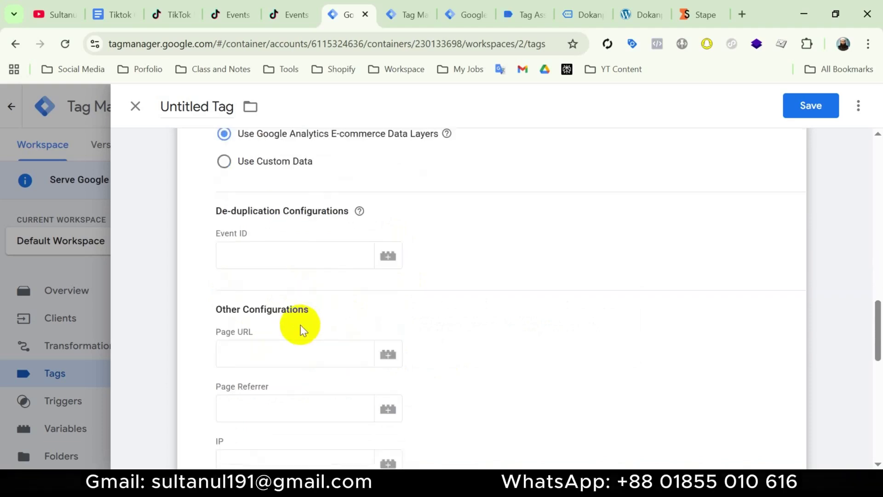
left_click(263, 259)
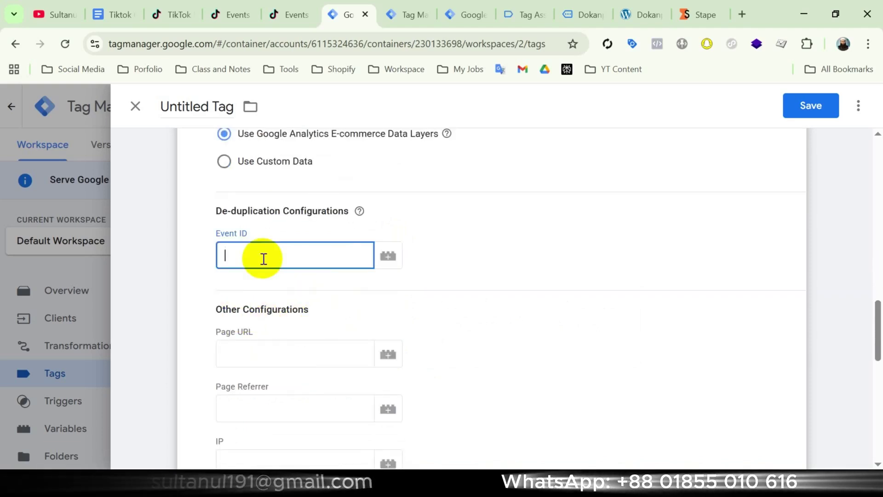
scroll(251, 326, "up", 2)
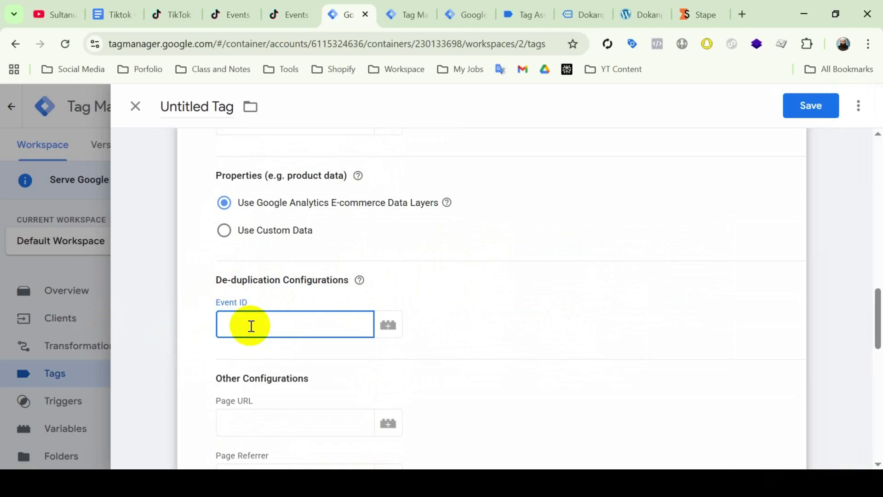
scroll(276, 322, "down", 2)
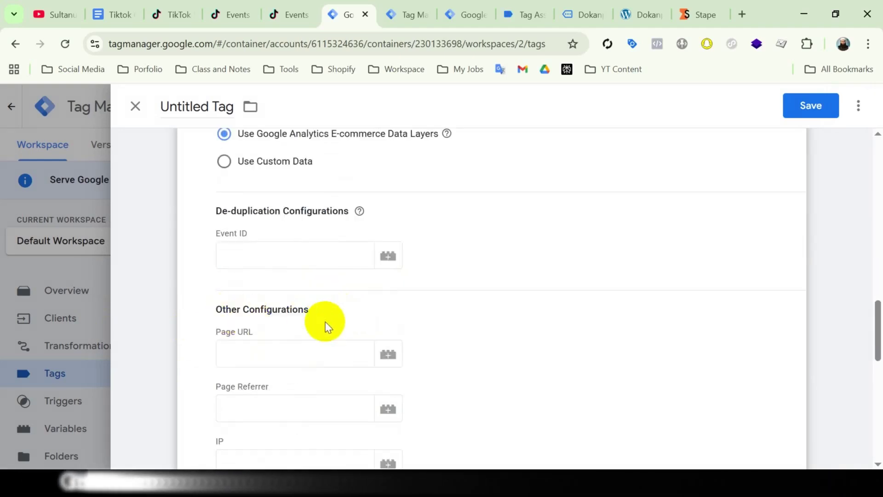
scroll(325, 321, "down", 3)
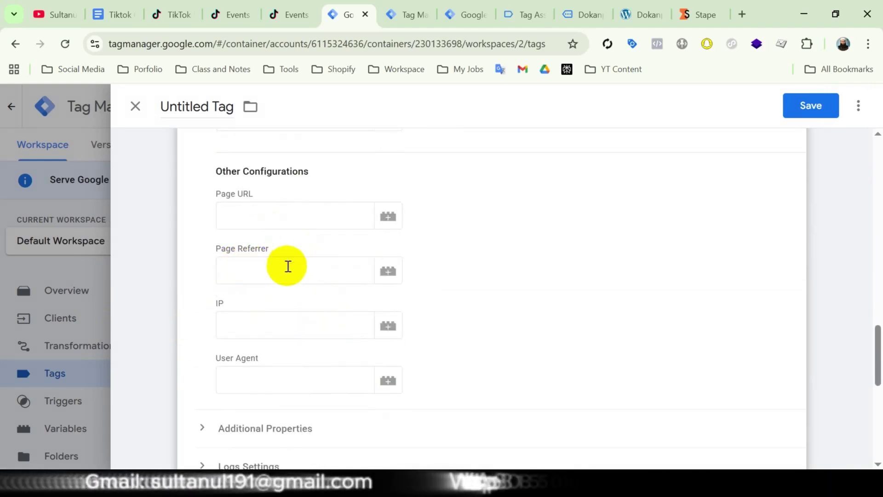
Switch the tag's Properties to Use Custom Data and review its single-content fields from content_id to query.
scroll(298, 352, "up", 6)
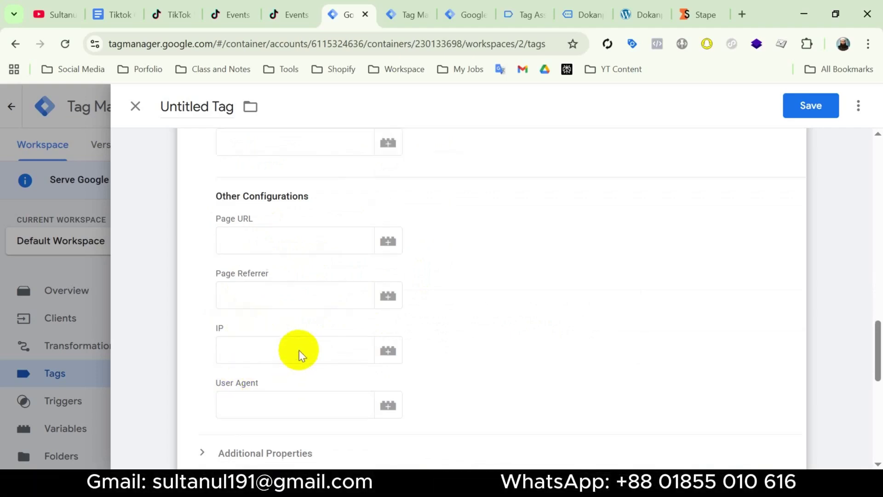
left_click(225, 301)
scroll(393, 318, "down", 3)
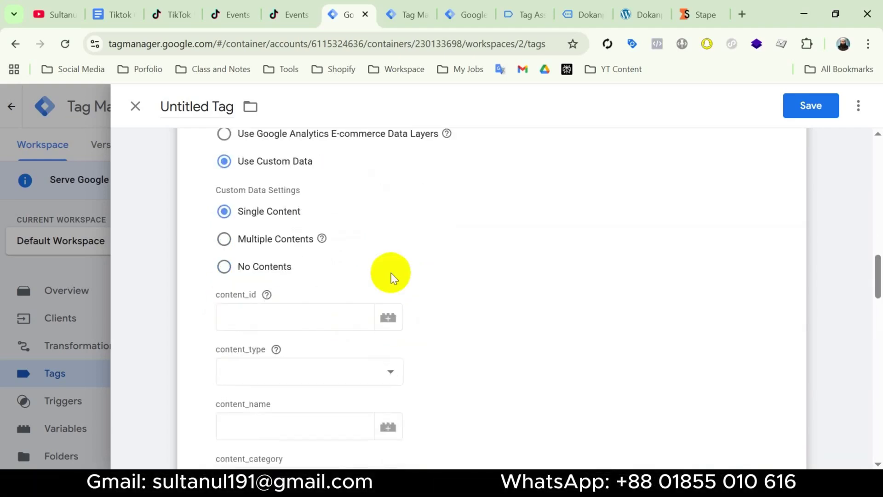
mouse_move(322, 239)
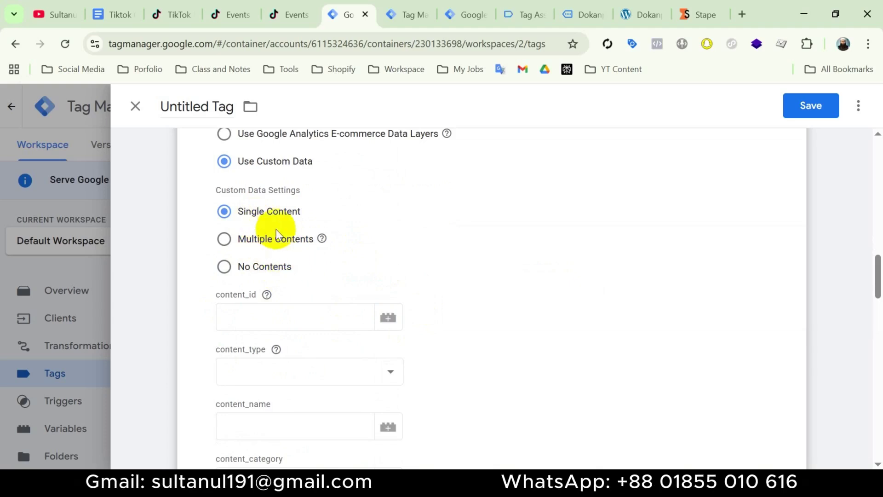
scroll(351, 276, "down", 2)
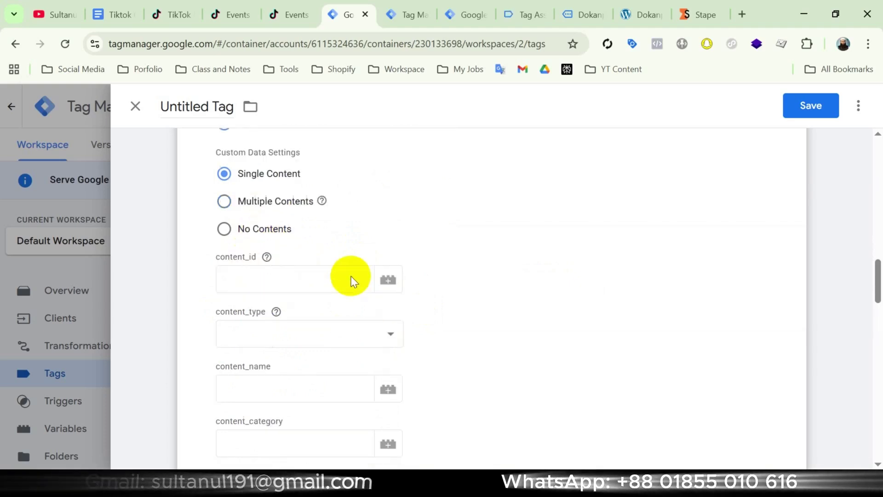
mouse_move(239, 301)
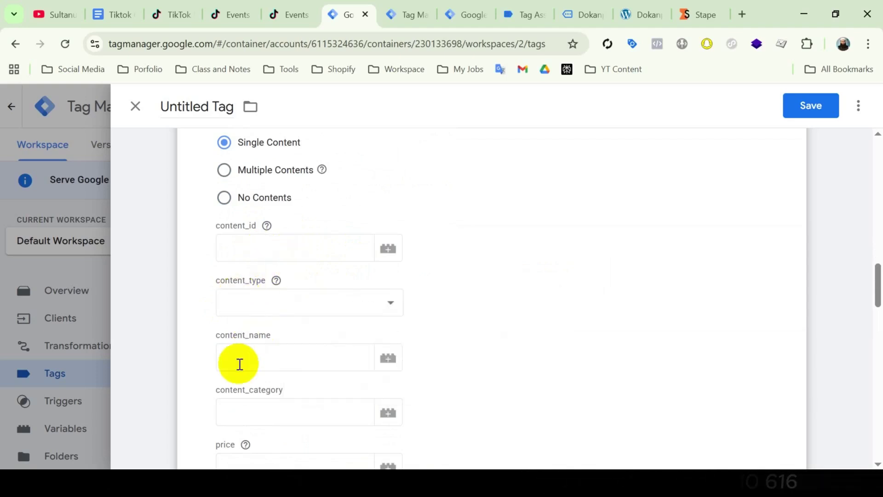
scroll(239, 361, "down", 3)
scroll(288, 313, "down", 3)
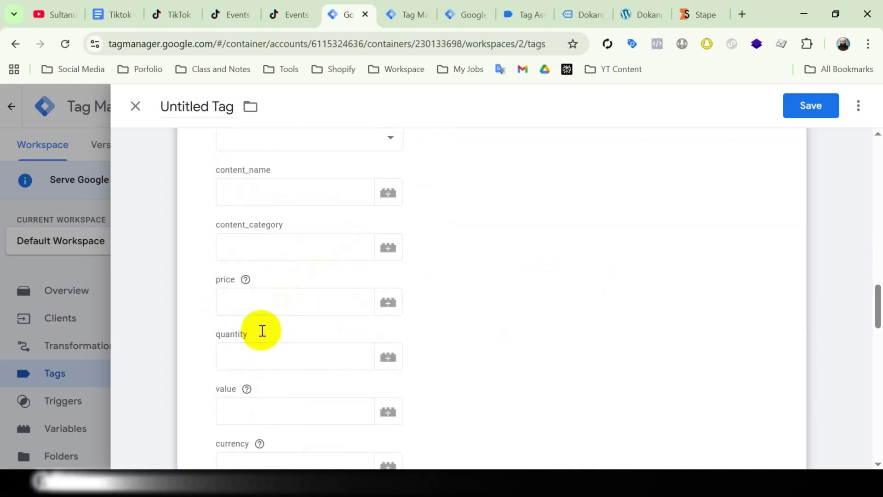
scroll(324, 382, "down", 2)
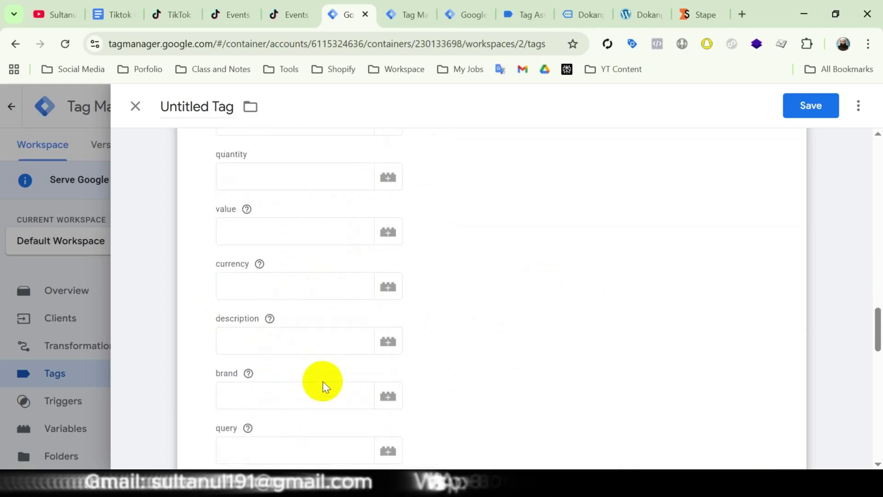
scroll(341, 382, "down", 3)
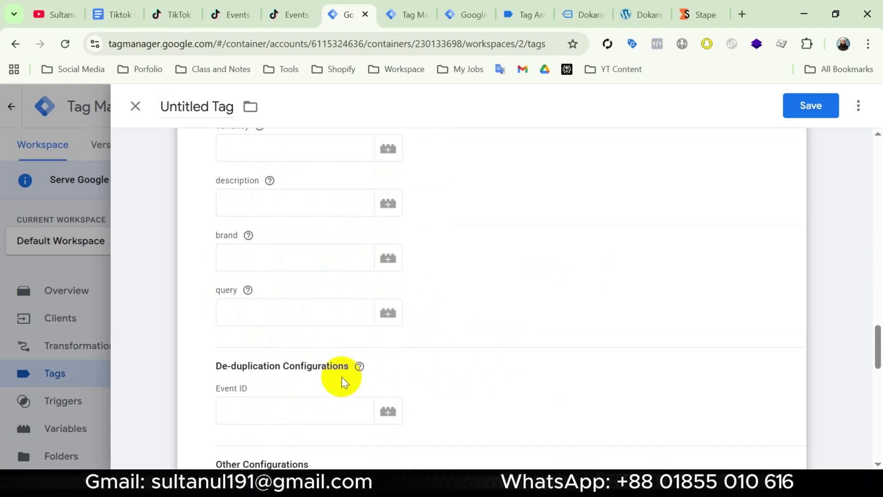
scroll(448, 343, "down", 6)
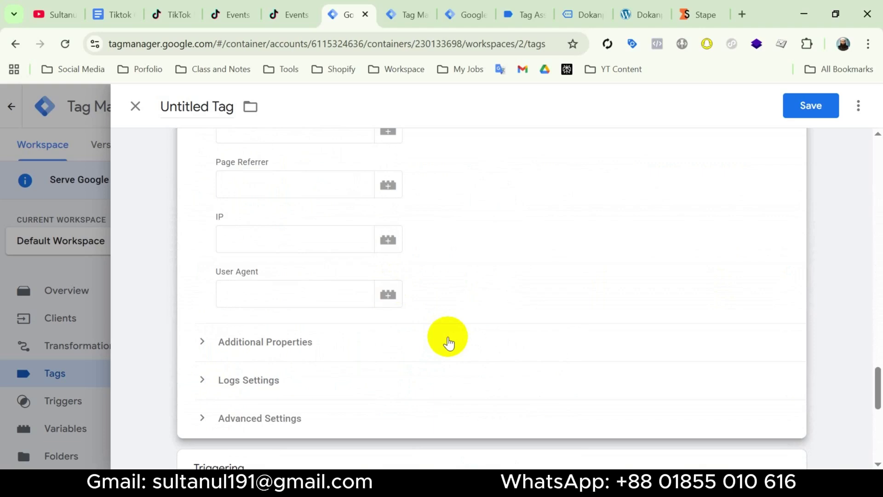
Add the All Pages page view trigger as the tag's firing trigger.
scroll(448, 341, "down", 4)
left_click(421, 327)
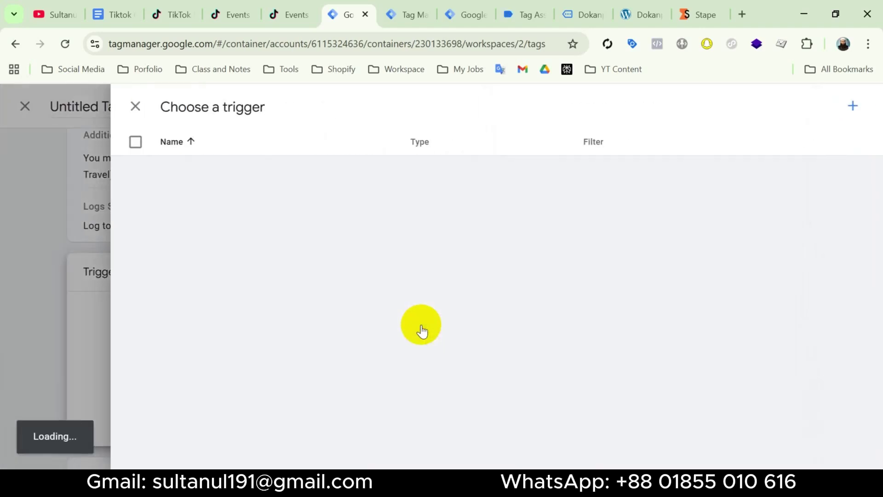
left_click(279, 169)
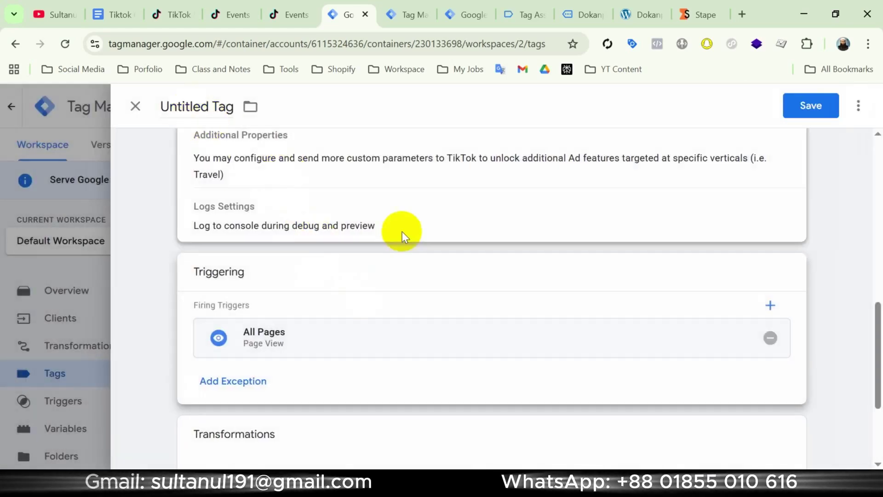
Name the tag Tiktok Events API and save it.
scroll(401, 237, "down", 1)
left_click(202, 107)
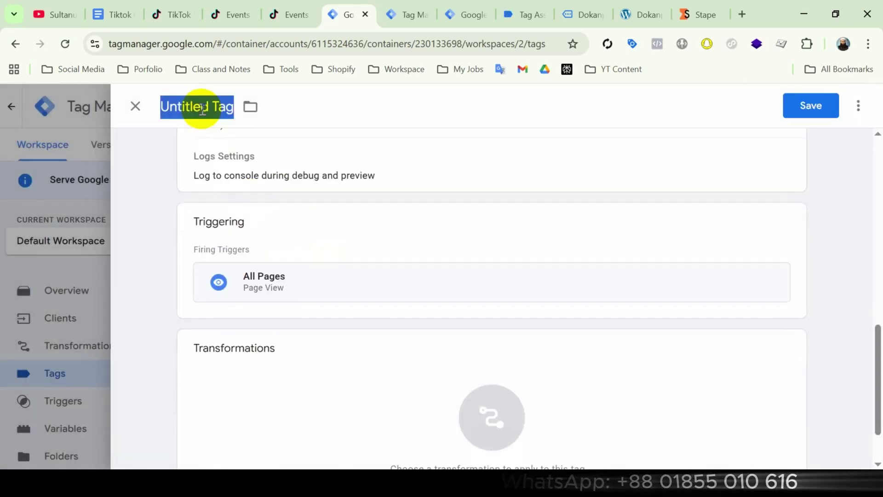
type("Tiktok Events API")
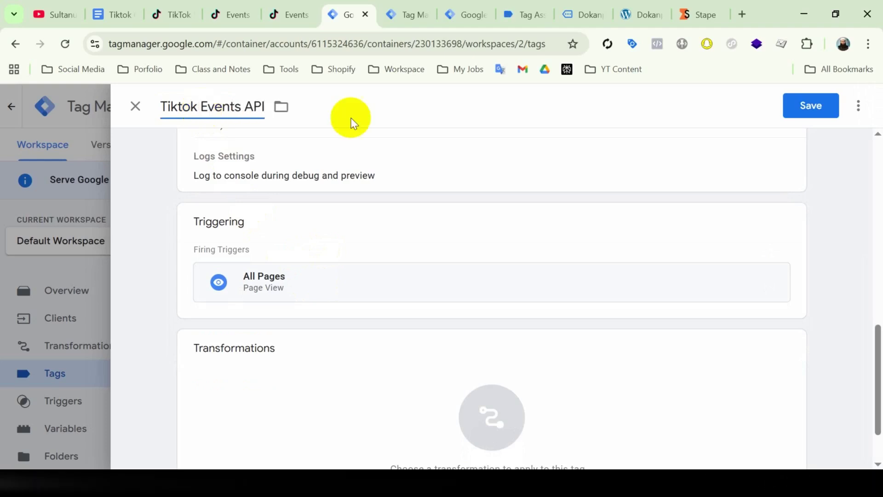
left_click(811, 106)
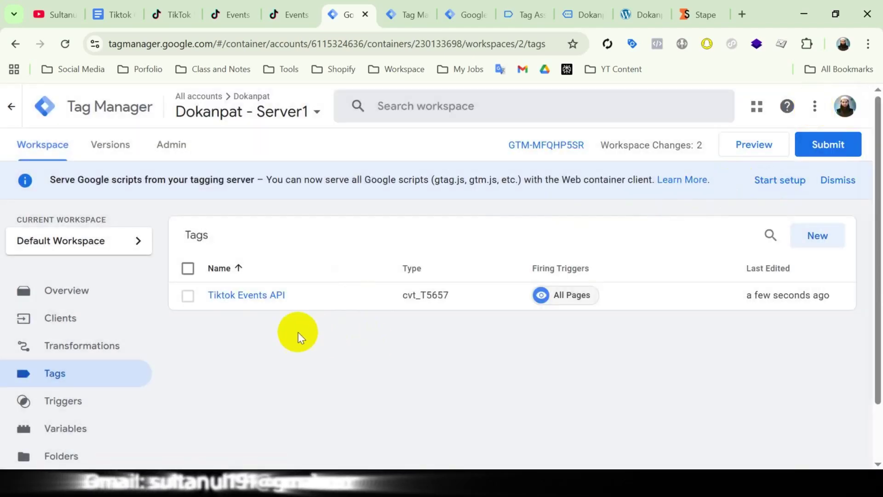
Consult the TikTok CAPI setup checklist, and start preview mode for the Dokanpat - Server1 and Dokanpat - Web containers.
left_click(120, 16)
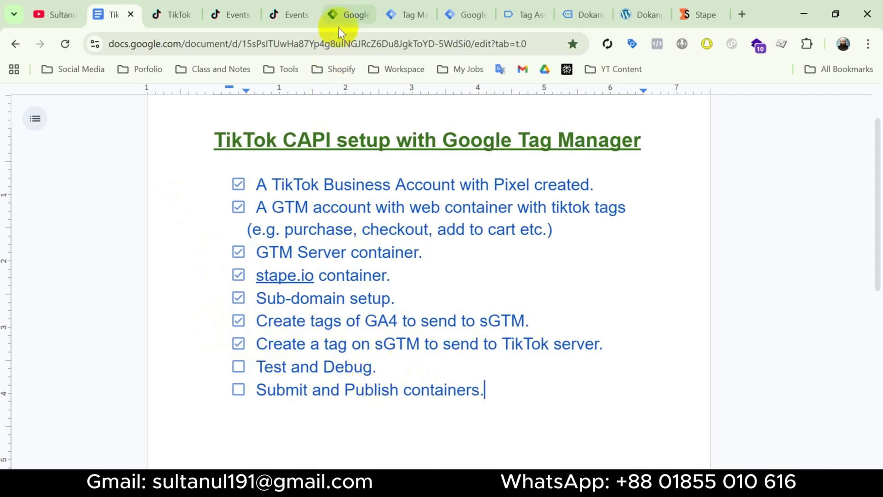
left_click(350, 19)
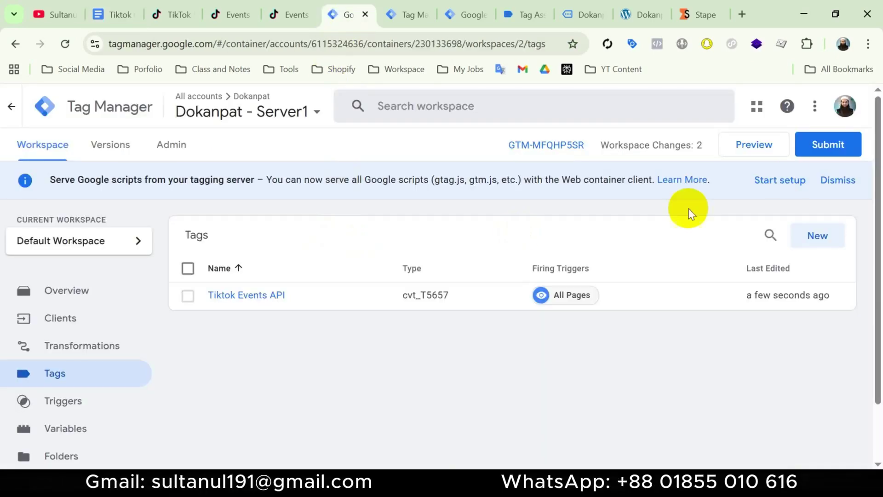
left_click(754, 146)
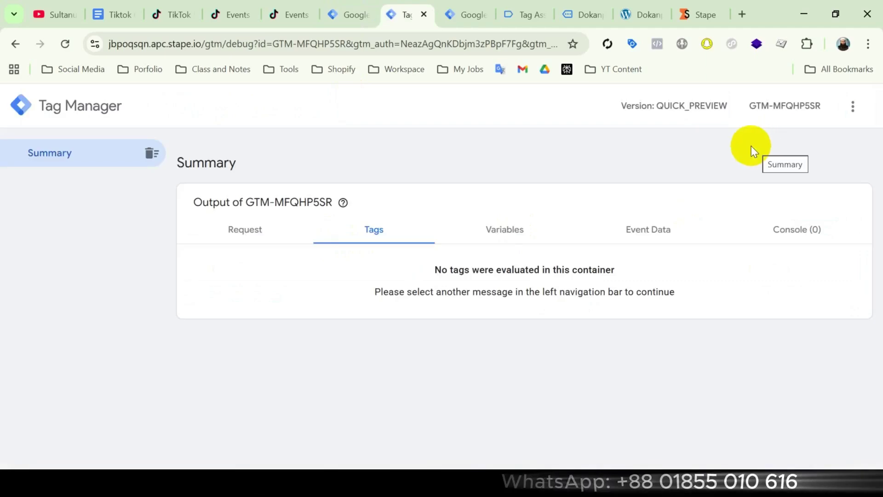
left_click(468, 18)
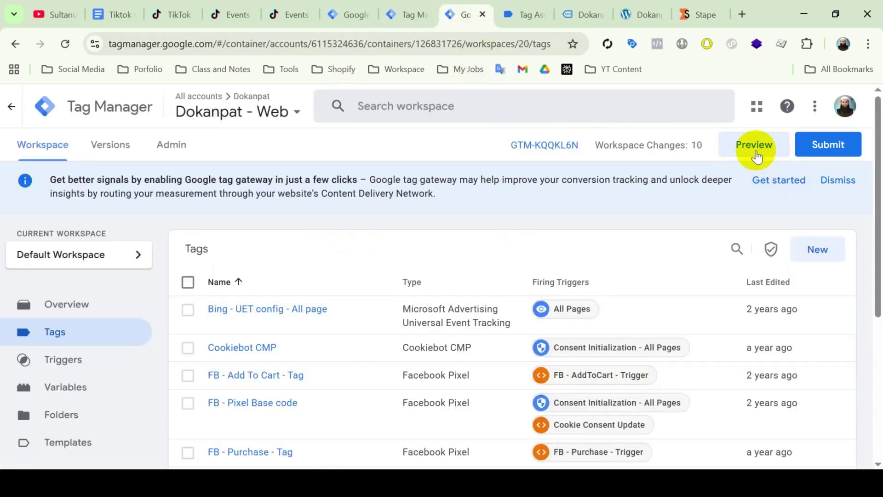
left_click(753, 145)
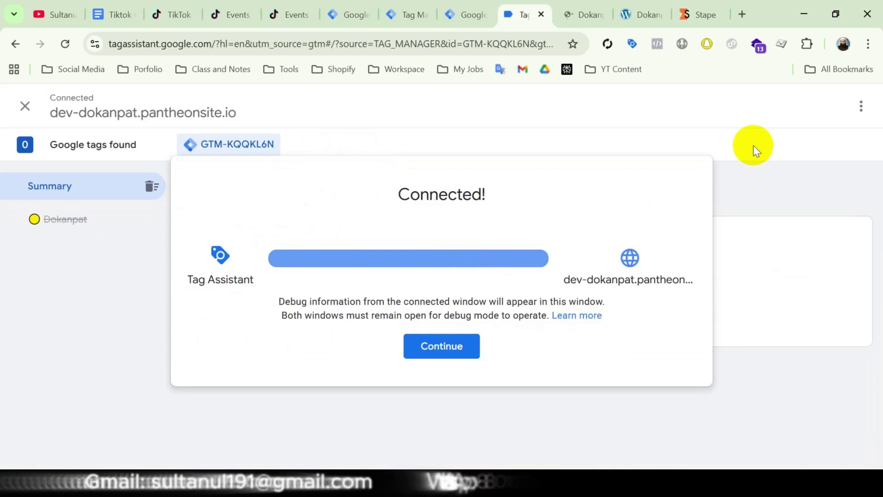
Check the Dokanpat storefront's events in TikTok Pixel Helper, and examine the web container's fired tags in Tag Assistant.
left_click(573, 13)
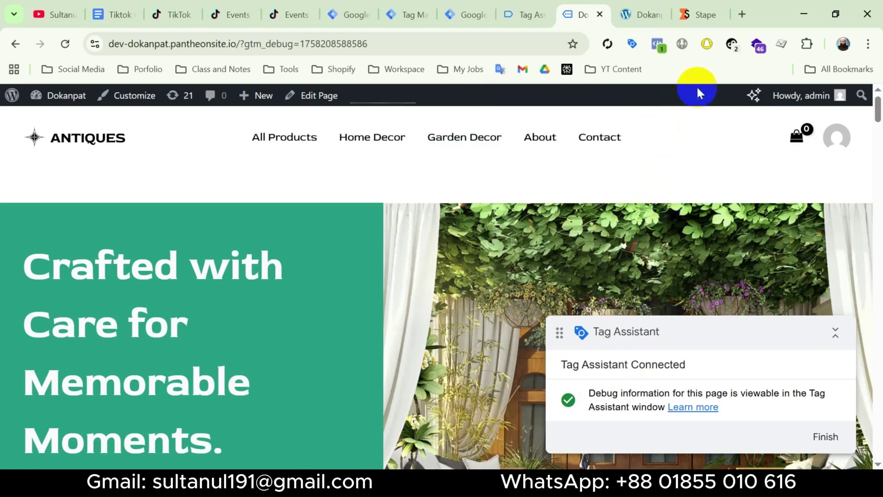
left_click(732, 45)
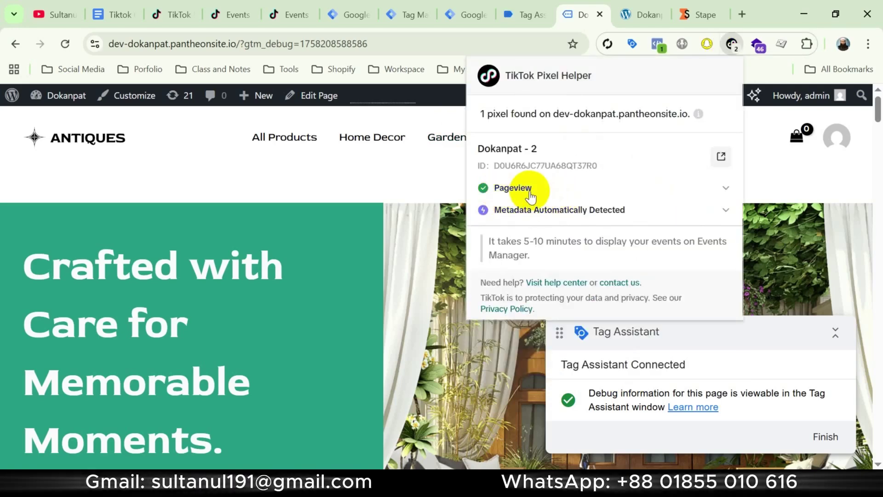
left_click(527, 17)
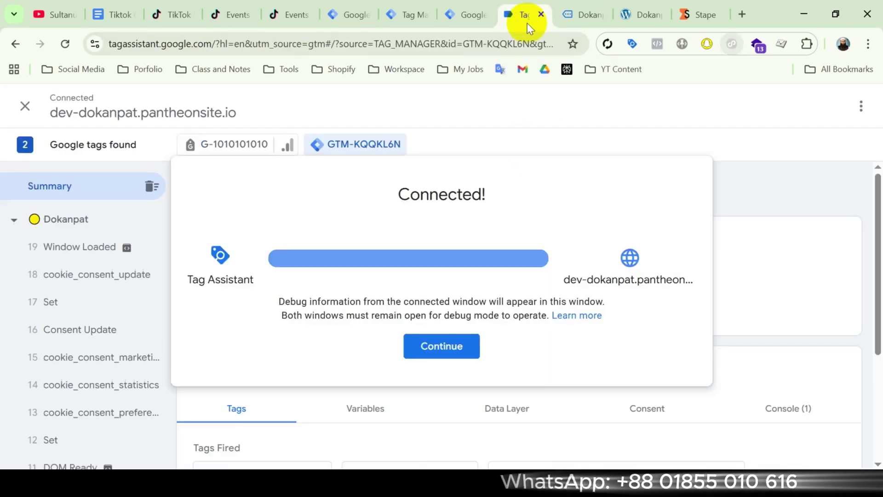
left_click(454, 344)
scroll(447, 341, "down", 4)
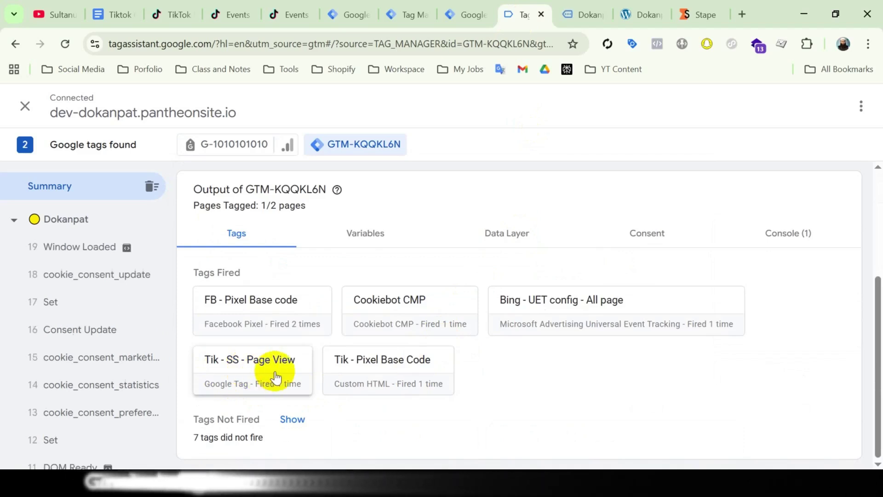
In the server container preview, inspect the Tiktok Events API tag's details and outgoing HTTP request for the page_view event.
left_click(405, 13)
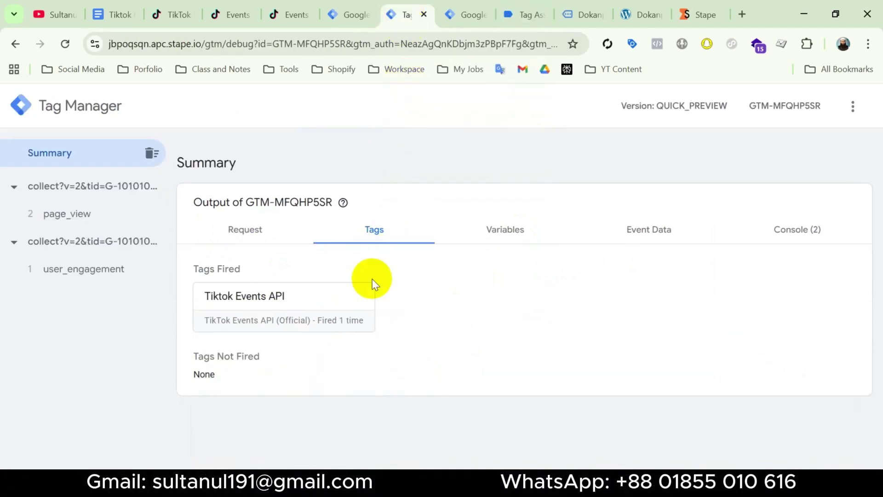
left_click(98, 217)
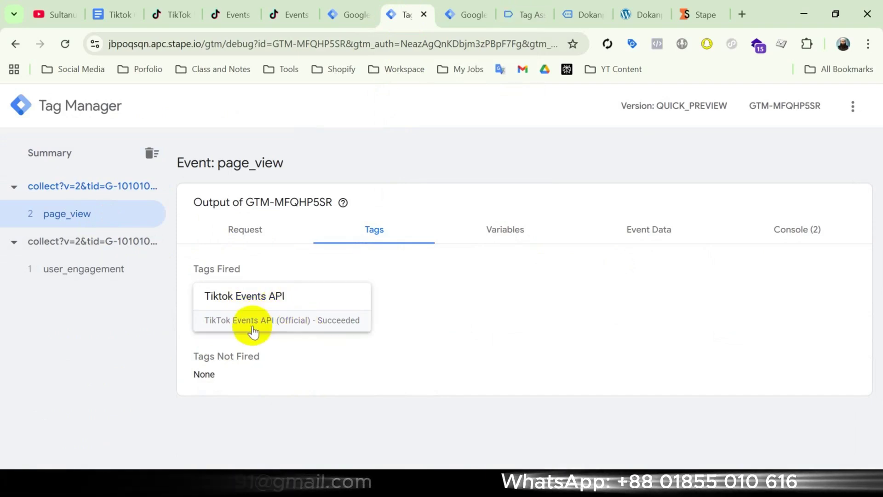
left_click(308, 318)
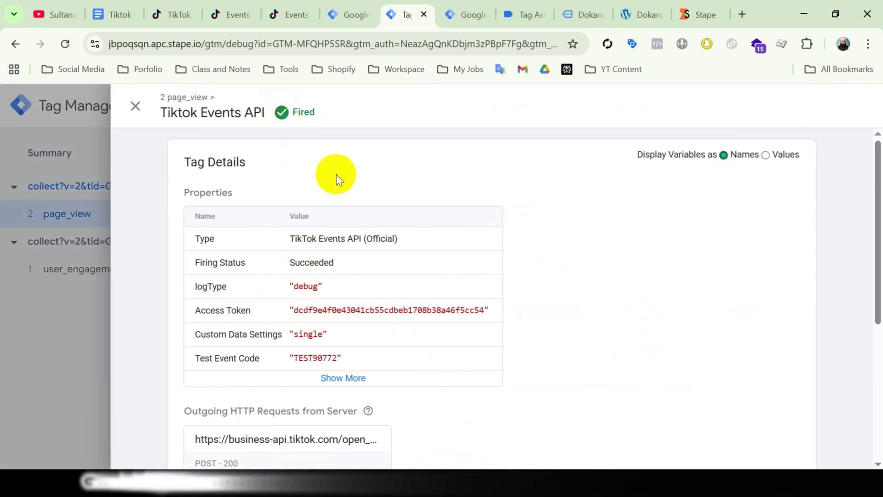
scroll(299, 313, "down", 2)
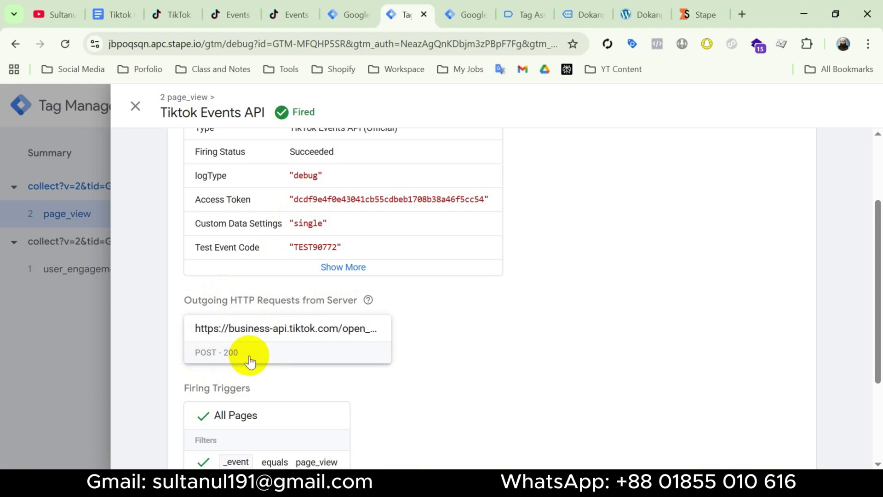
left_click(53, 15)
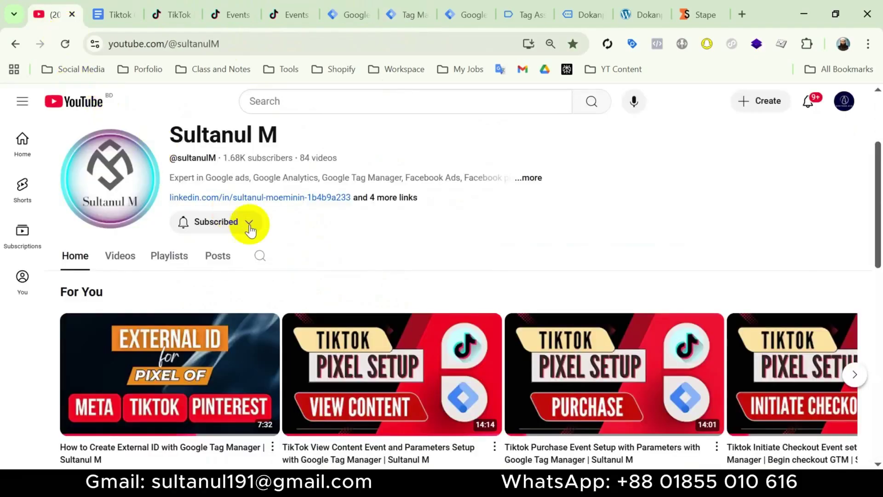